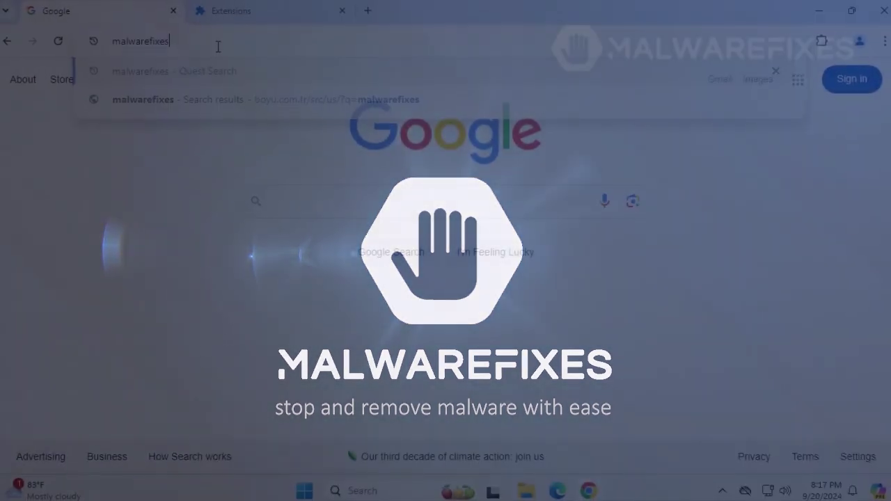
# - Search for malwarefixes from the browser's address bar twice to check which search engine handles the query
pyautogui.press('Return')
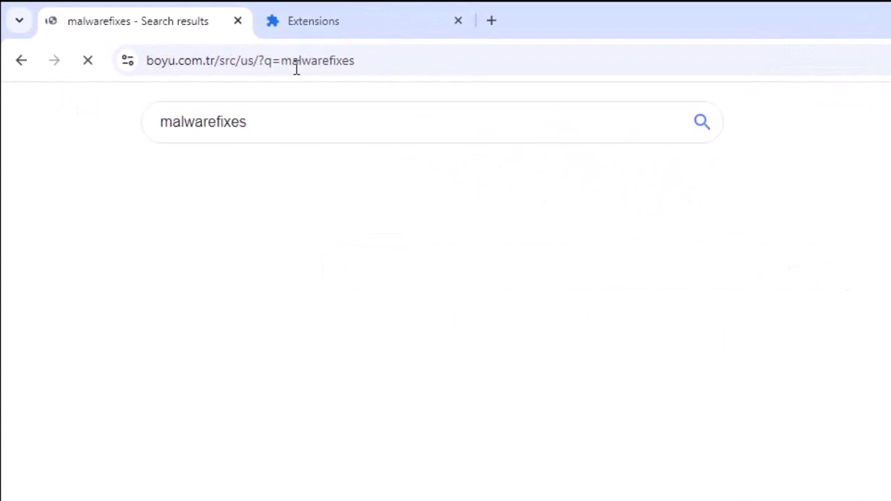
pyautogui.click(295, 61)
pyautogui.write('malwarefixes')
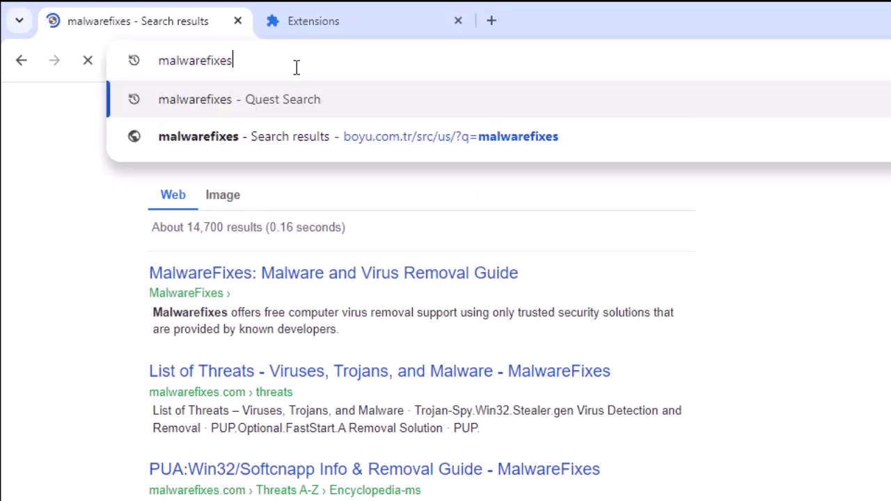
pyautogui.press('Return')
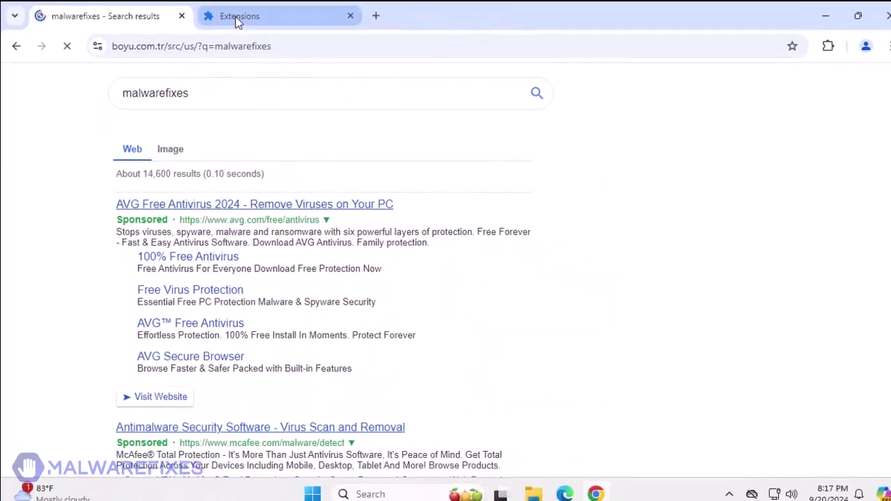
# - Examine the ProSearch extension's details, including its description, permissions and source, and return to the extensions list
pyautogui.click(237, 20)
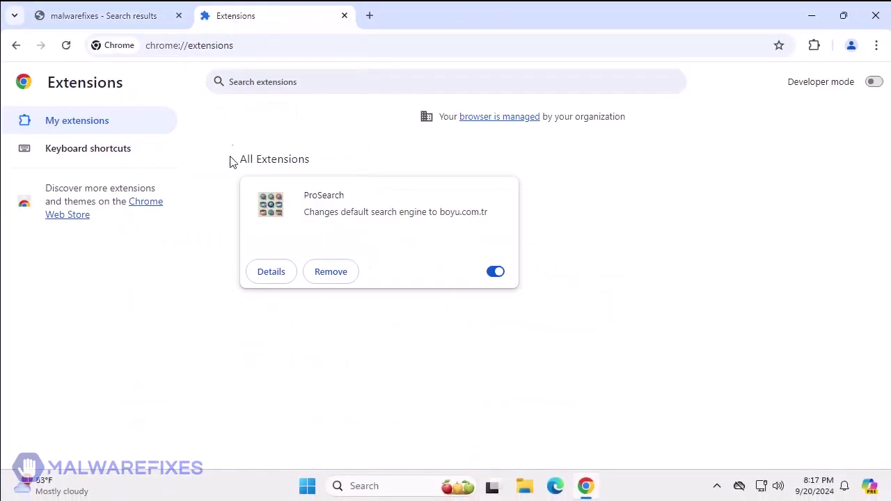
pyautogui.click(270, 276)
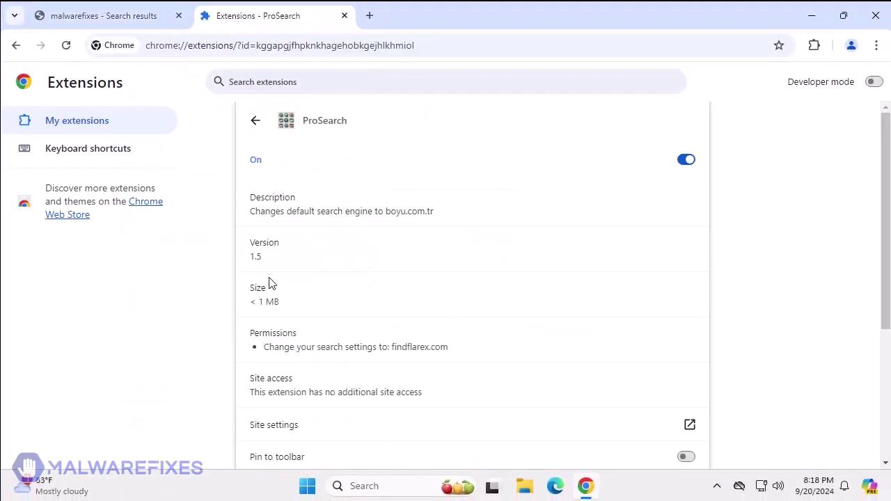
pyautogui.scroll(-3, 453, 253)
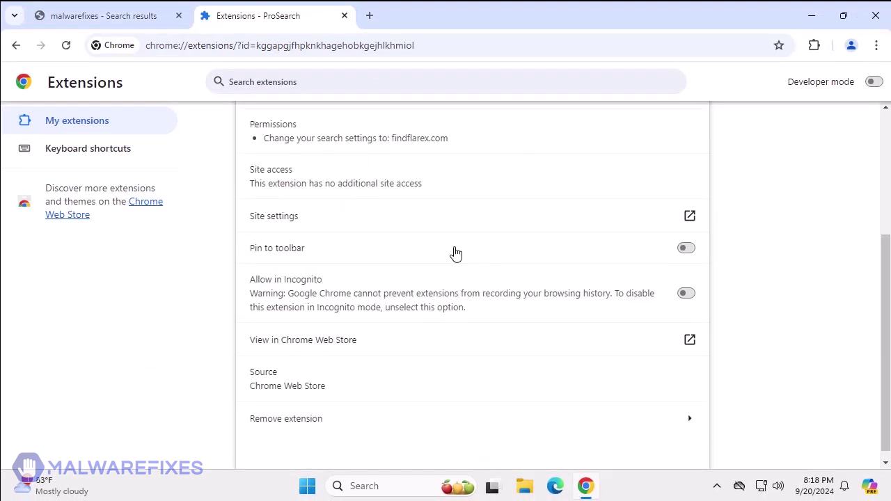
pyautogui.scroll(-1, 456, 253)
pyautogui.scroll(3, 453, 252)
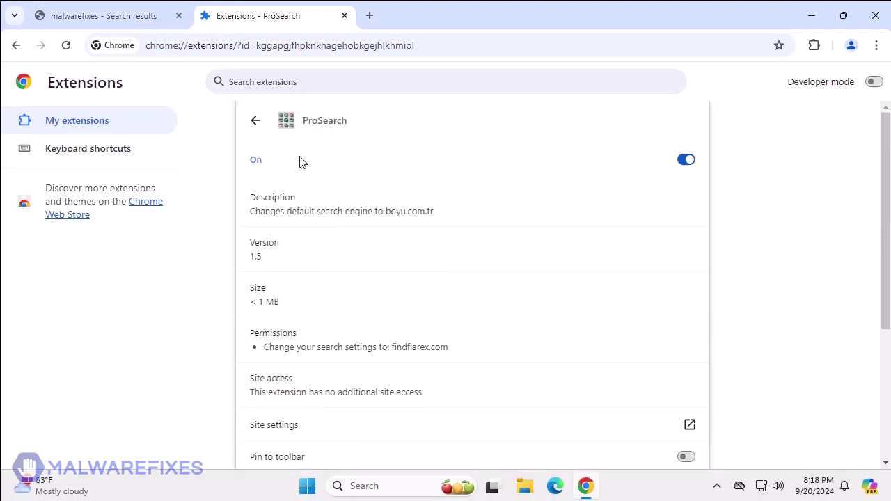
pyautogui.click(255, 120)
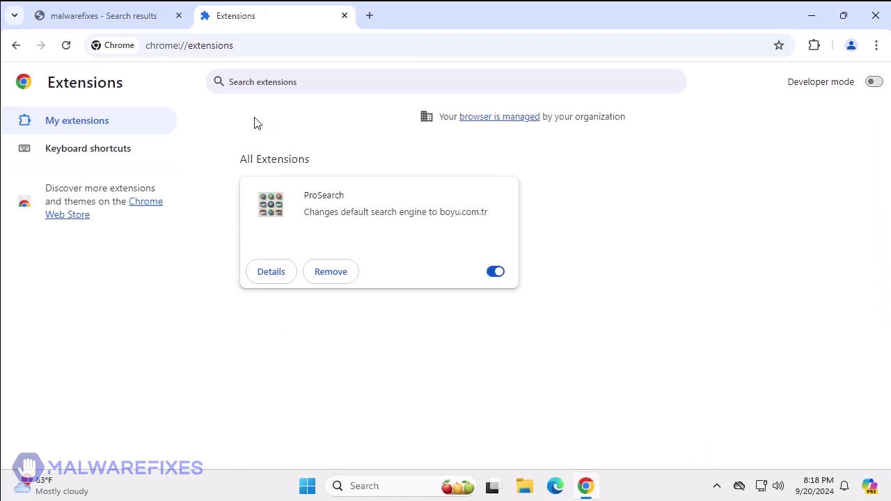
# - Go back to the search results page and repeat the malwarefixes search from the address bar
pyautogui.click(144, 23)
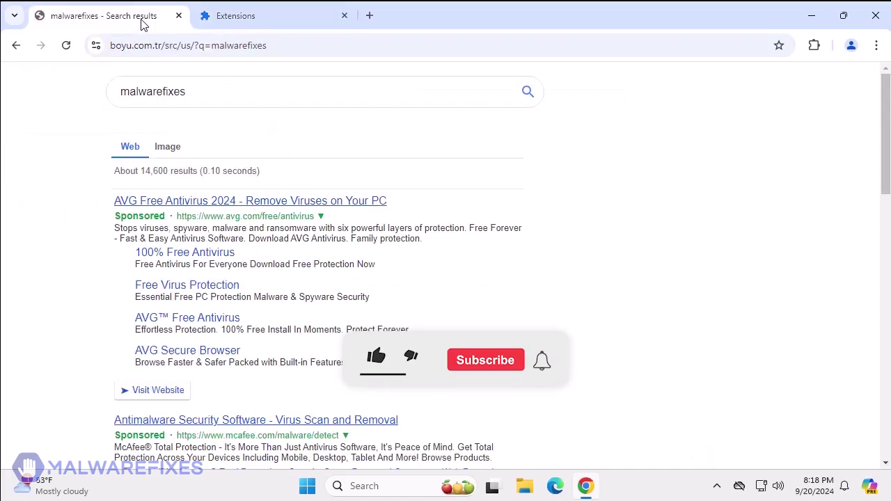
pyautogui.click(193, 43)
pyautogui.write('malwarefixes')
pyautogui.press('Return')
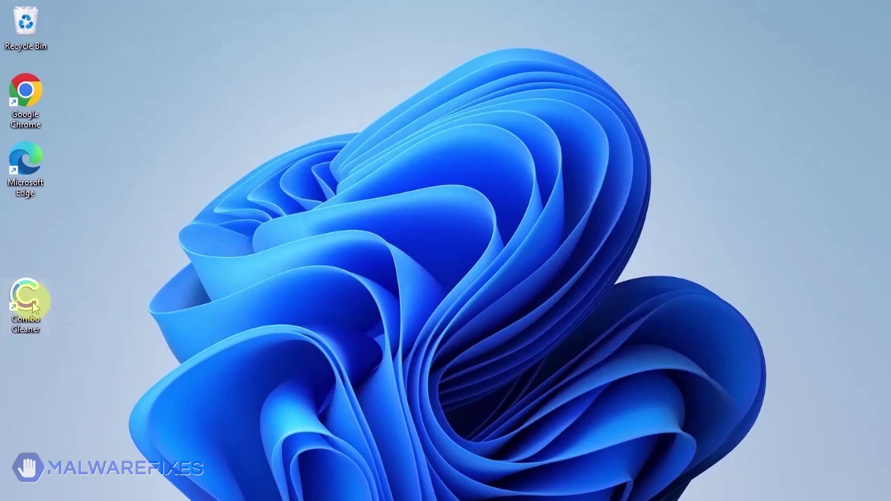
# - Run a Quick Scan in Combo Cleaner and remove all detected threats
pyautogui.doubleClick(32, 306)
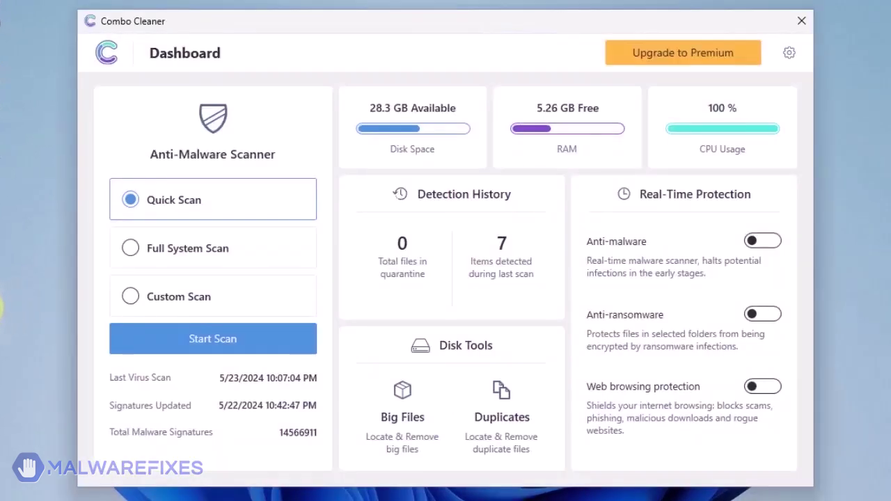
pyautogui.click(210, 348)
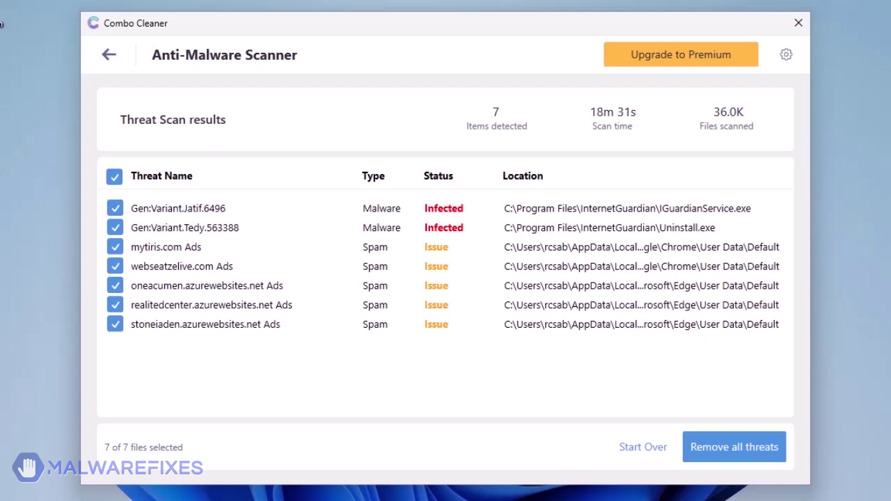
pyautogui.click(737, 449)
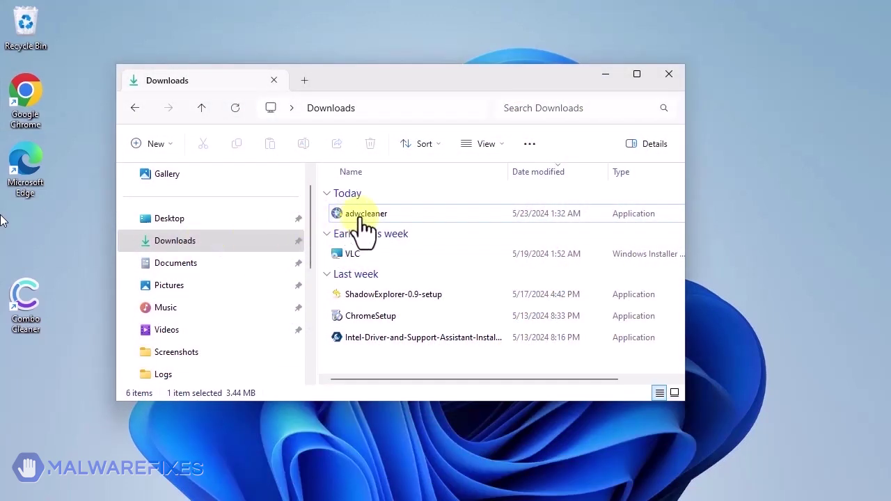
# - Launch adwcleaner from the Downloads folder, allow it to make changes to the device, and close the Downloads window
pyautogui.click(340, 216)
pyautogui.doubleClick(340, 216)
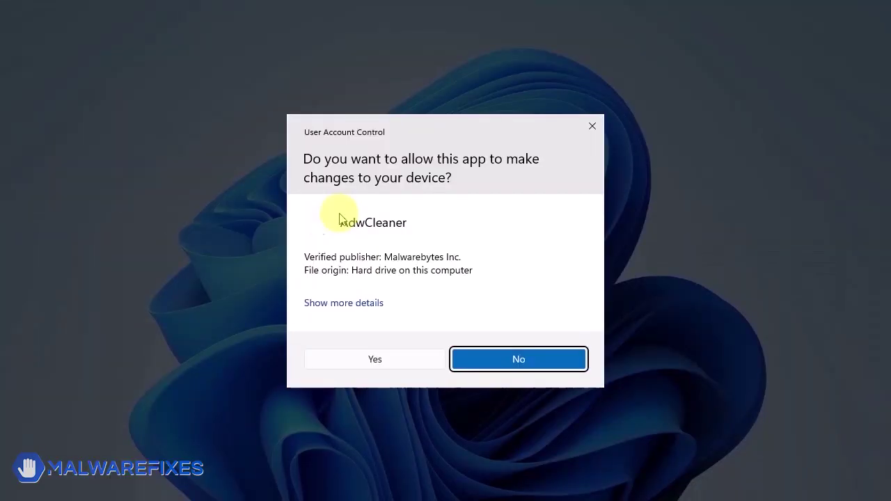
pyautogui.click(376, 359)
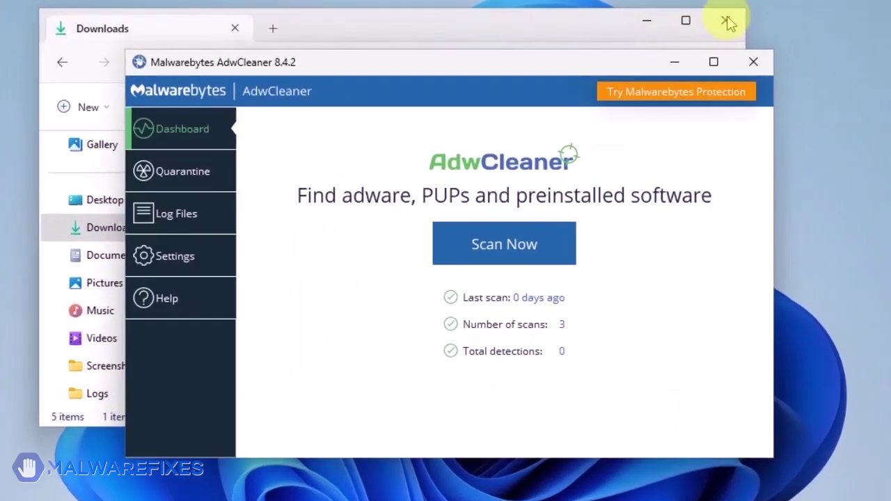
pyautogui.click(669, 73)
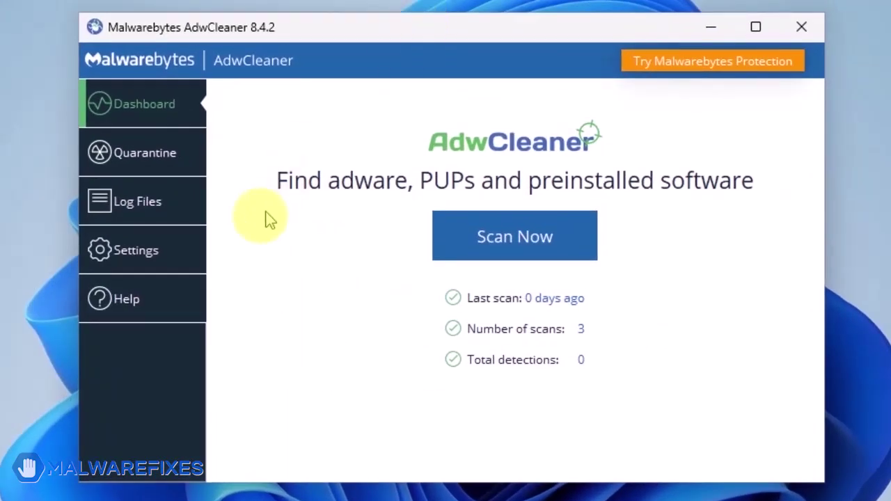
# - Enable Reset Chrome policies and Reset IE policies among the Basic Repair Actions in AdwCleaner's settings
pyautogui.click(125, 257)
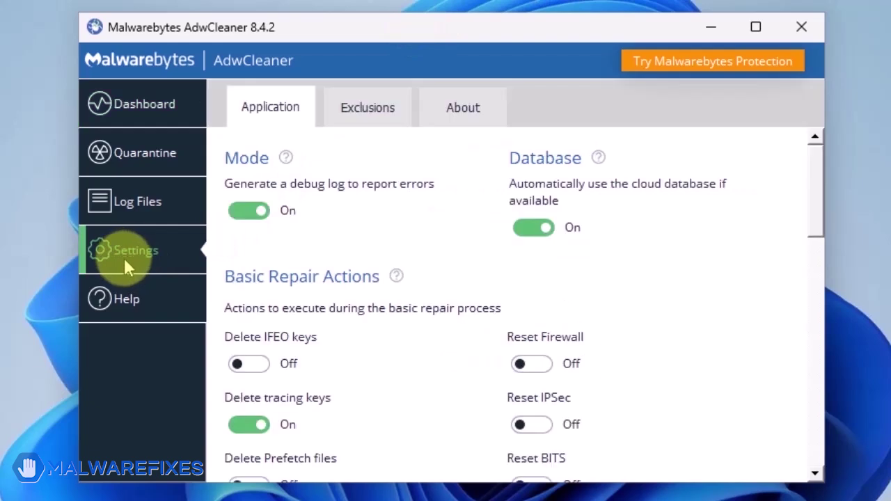
pyautogui.scroll(-3, 436, 268)
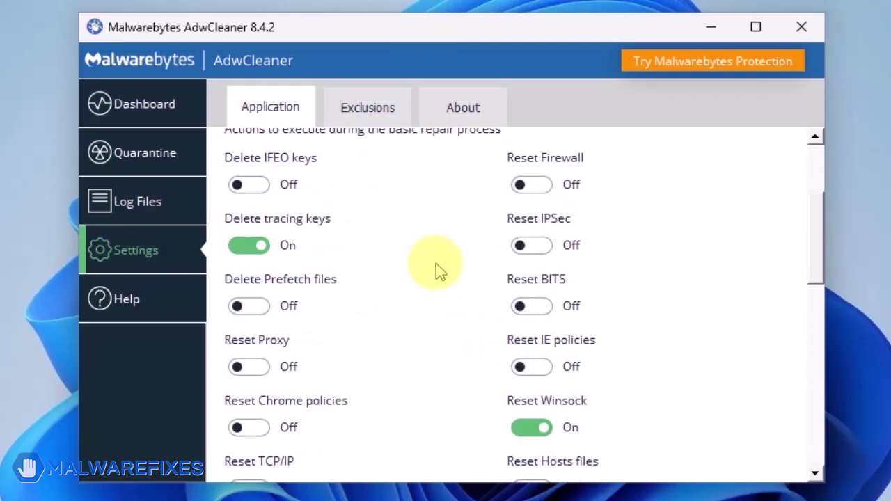
pyautogui.scroll(-1, 435, 268)
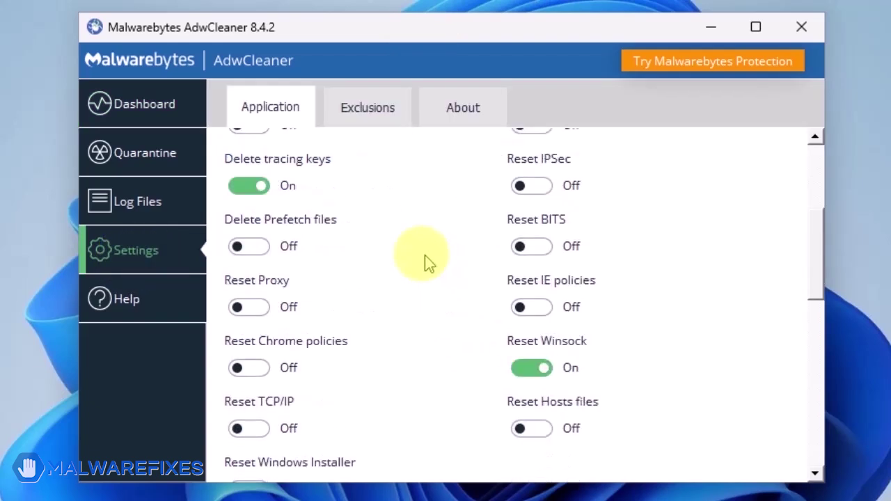
pyautogui.click(243, 369)
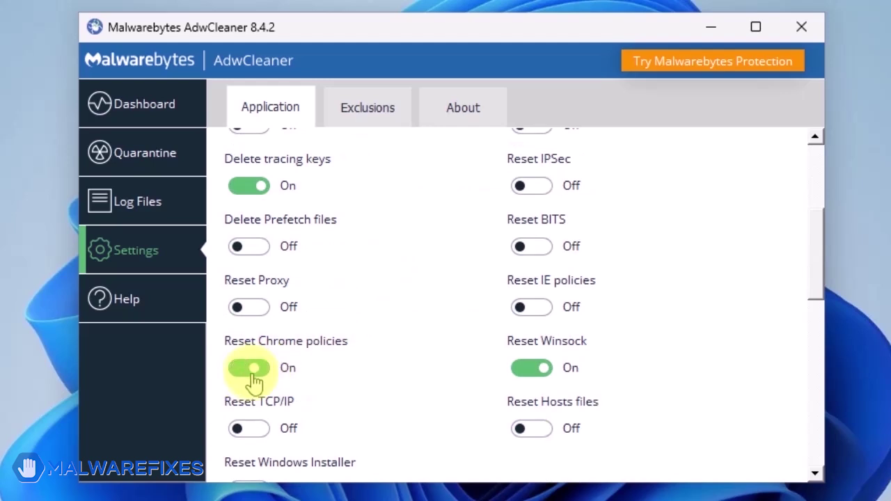
pyautogui.click(546, 315)
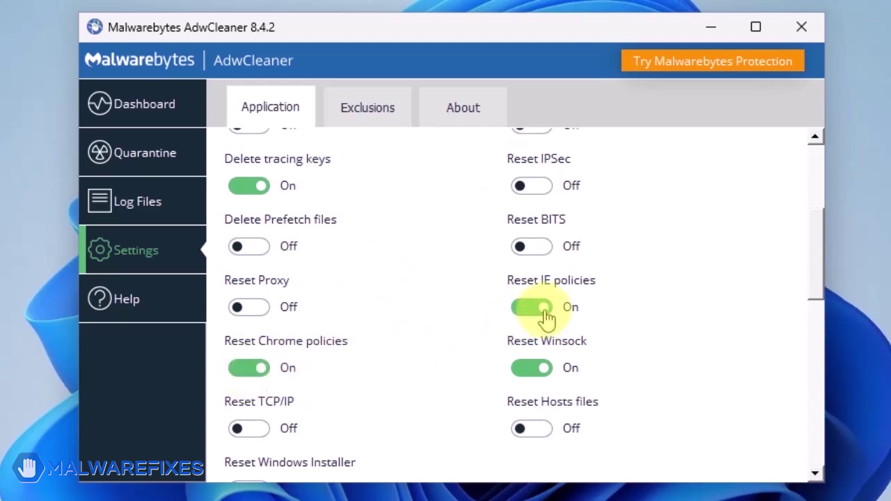
# - Scan the system with AdwCleaner and run Basic Repair, accepting that all processes will be closed
pyautogui.click(137, 109)
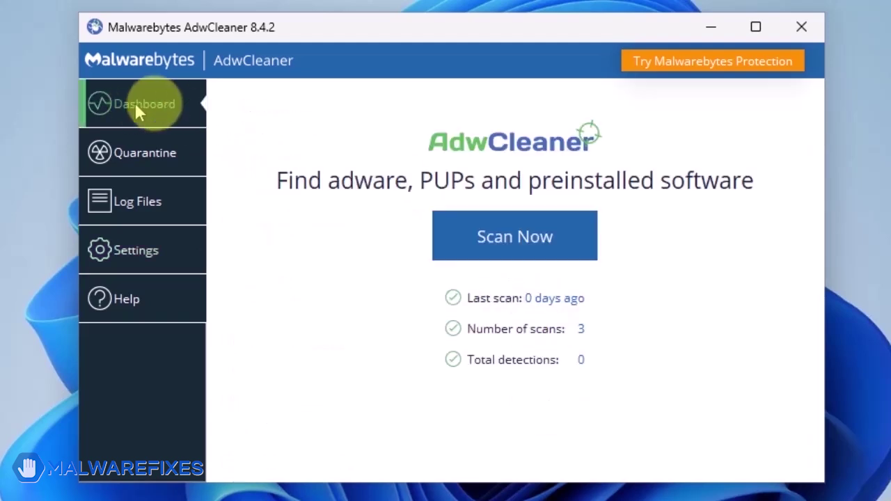
pyautogui.click(509, 240)
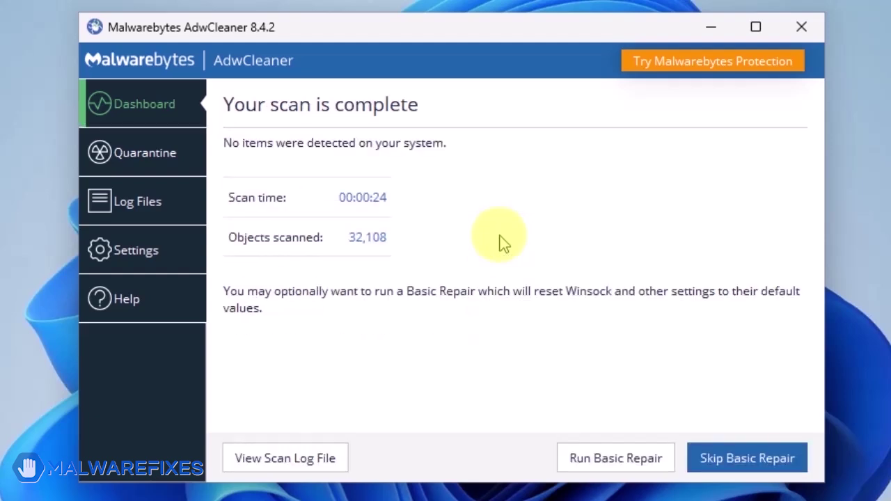
pyautogui.click(629, 468)
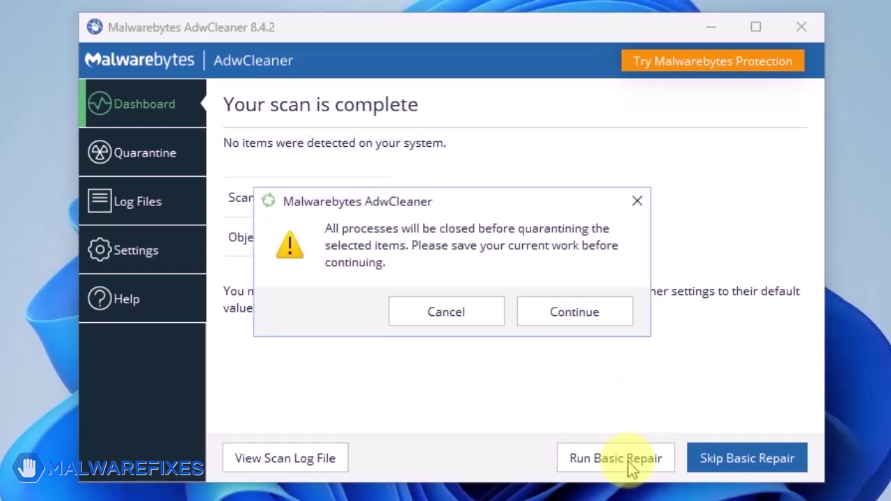
pyautogui.click(583, 320)
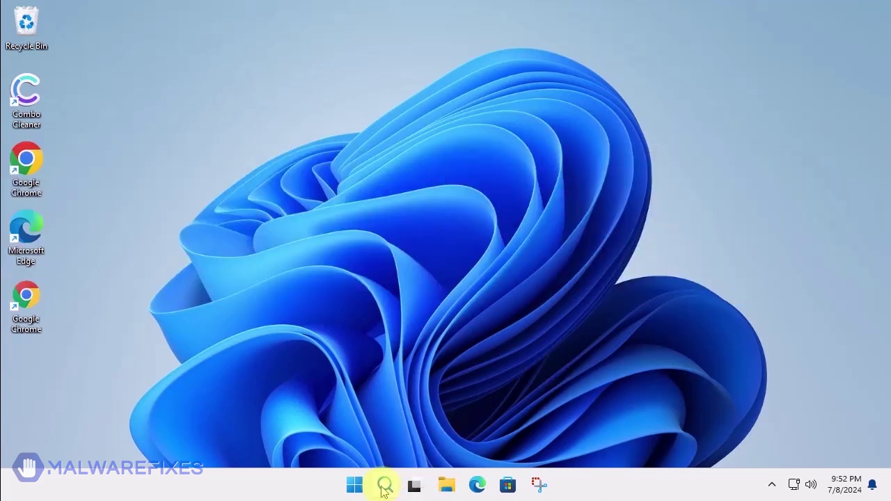
# - Open appwiz.cpl through Windows search and sort the installed programs by installation date, newest first
pyautogui.click(385, 487)
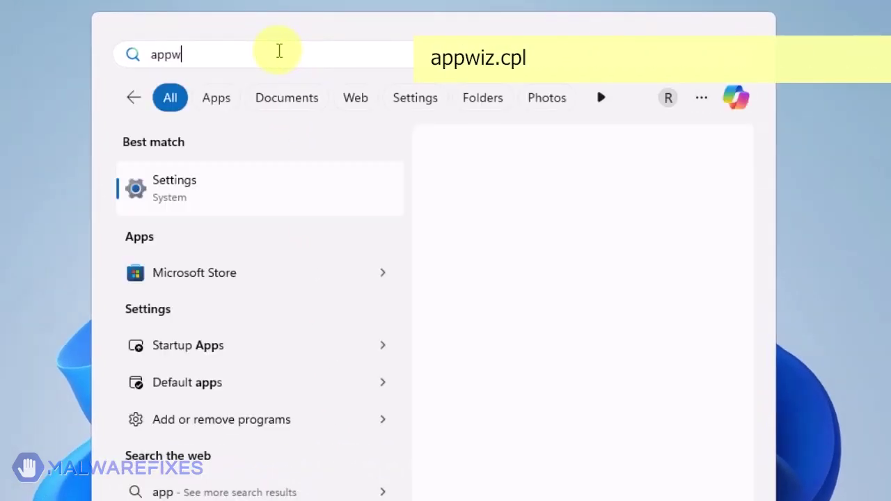
pyautogui.write('iz.')
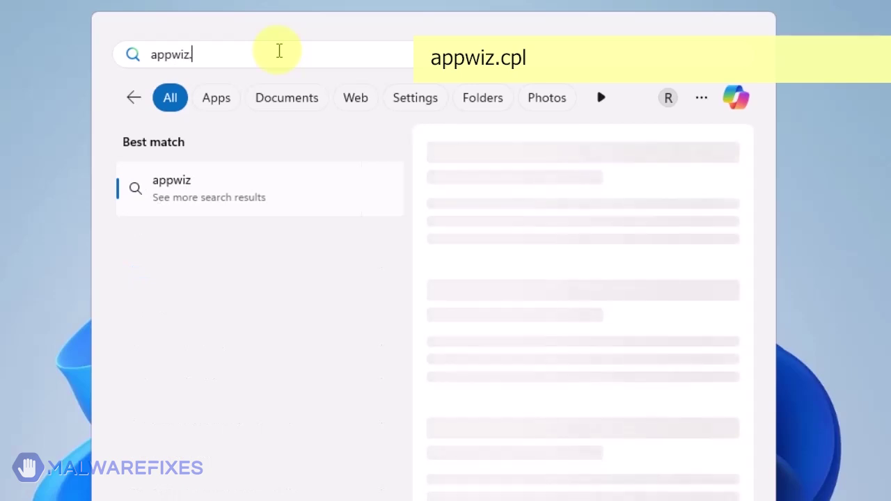
pyautogui.write('cpl')
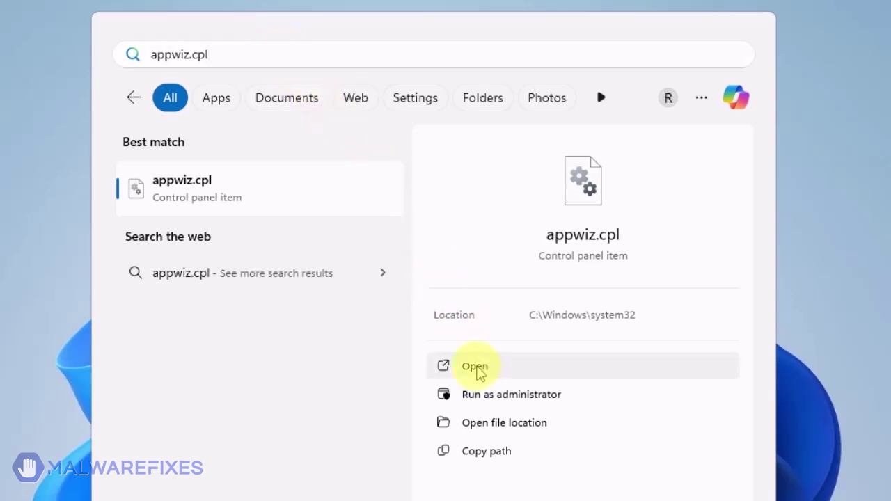
pyautogui.click(475, 367)
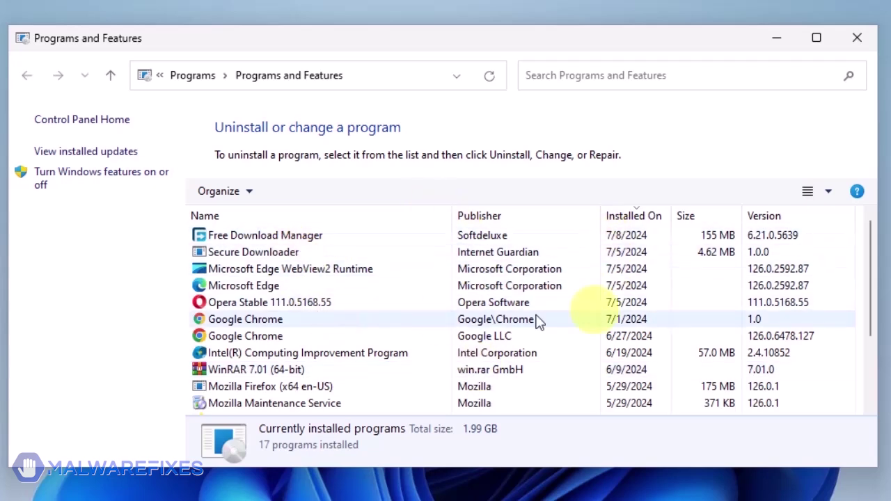
pyautogui.click(638, 216)
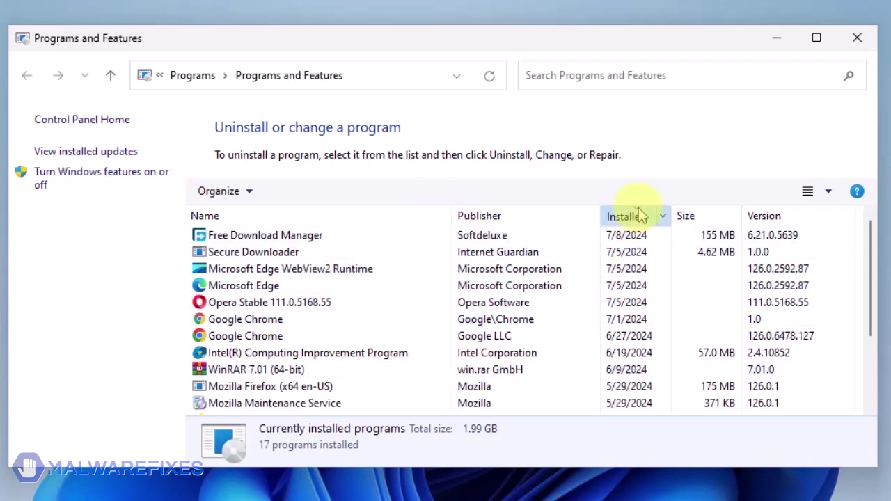
pyautogui.click(639, 215)
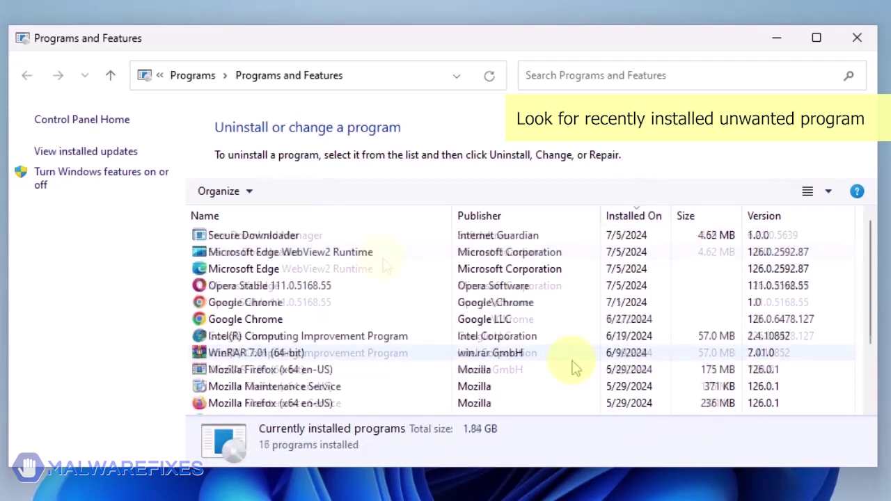
# - Uninstall the Secure Downloader program and close Programs and Features
pyautogui.click(285, 239)
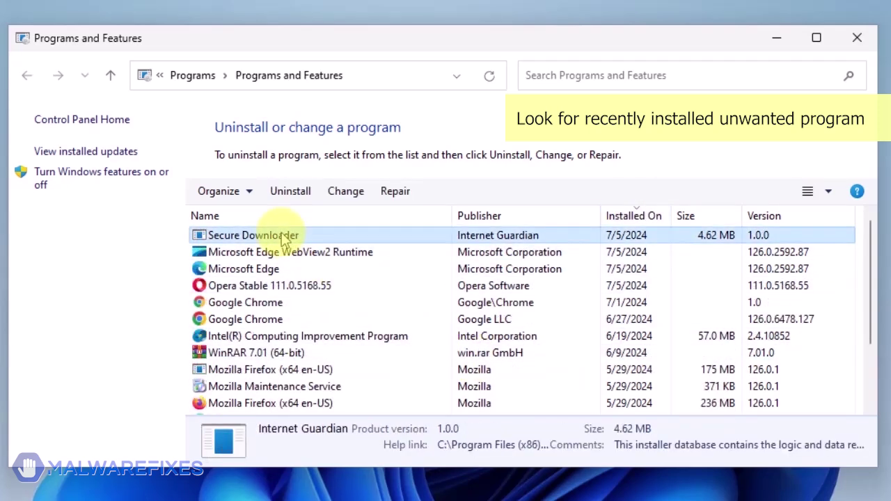
pyautogui.click(290, 197)
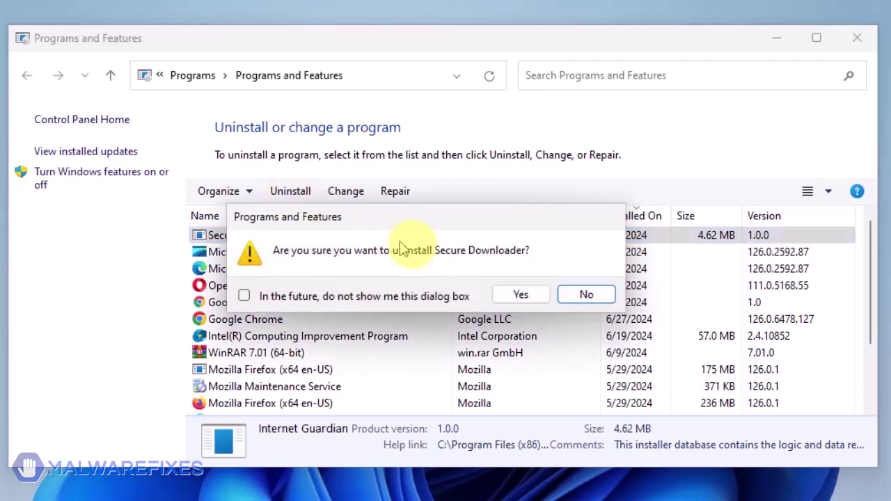
pyautogui.click(532, 301)
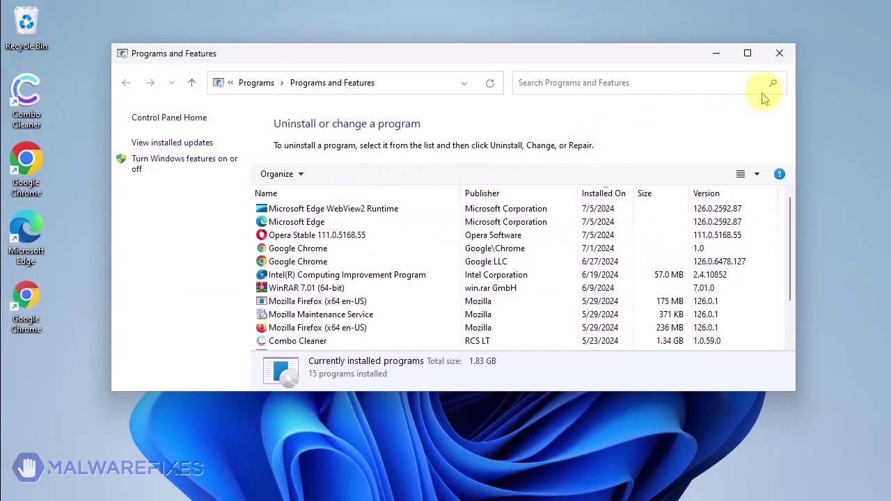
pyautogui.click(779, 54)
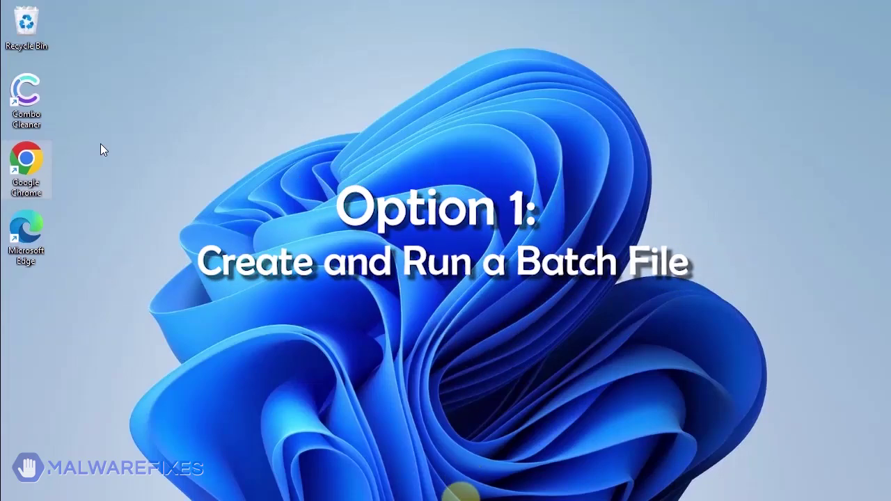
# - Open Notepad through Windows search and write a batch script that deletes System32's GroupPolicy and GroupPolicyUsers folders, runs gpupdate /force, and handles errors
pyautogui.moveTo(448, 487)
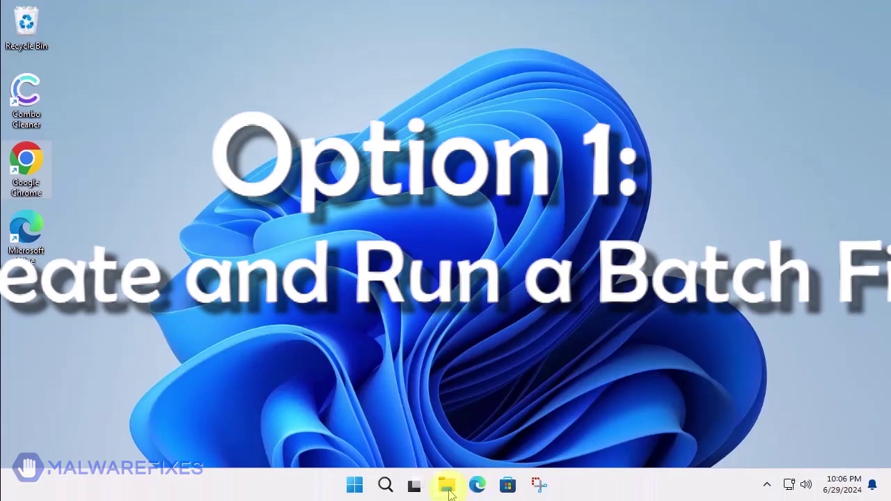
pyautogui.click(385, 484)
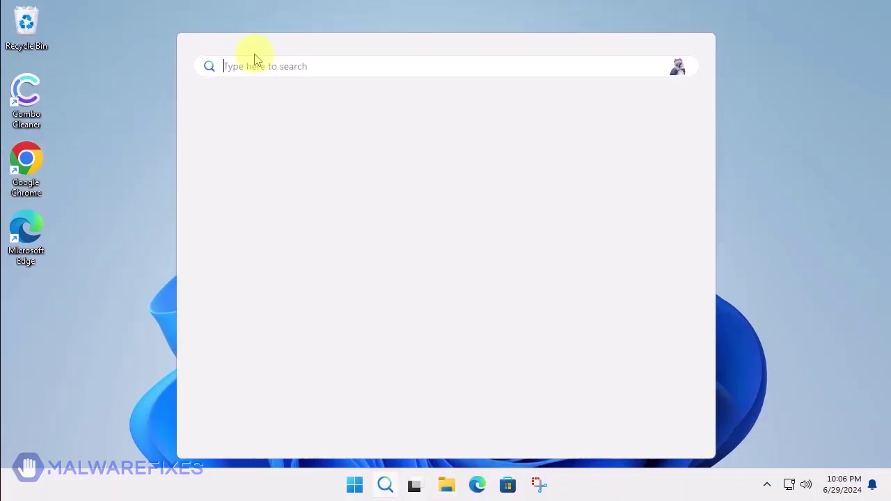
pyautogui.write('notepad')
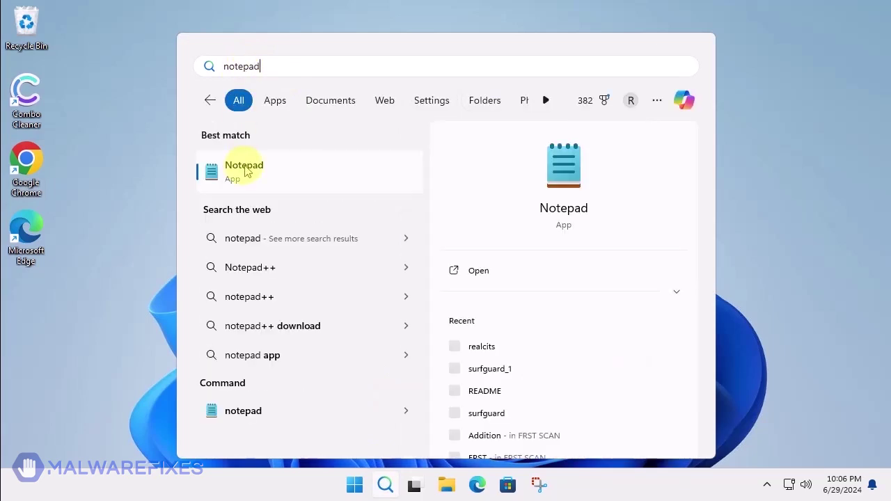
pyautogui.click(475, 276)
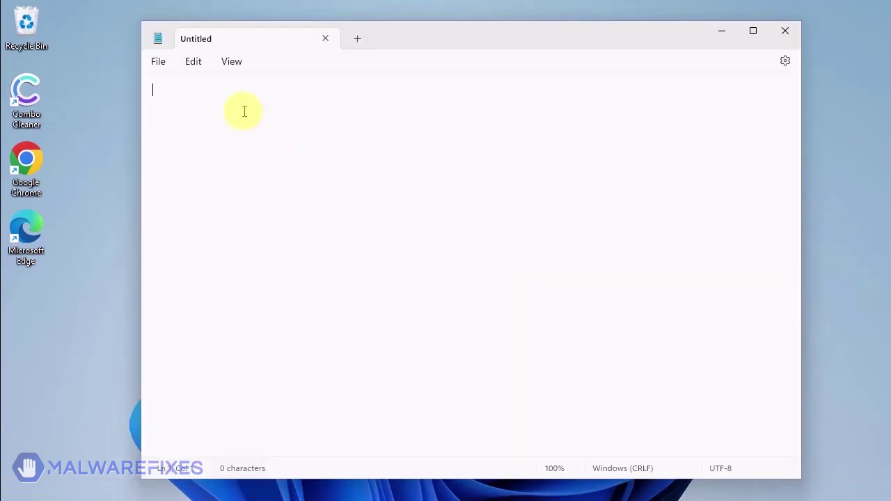
pyautogui.write('@echo off IF NOT EXIST %WINDIR%\\System32\\GroupPolicy goto next echo Deleting GroupPolicy folder... RD /S /Q "%WINDIR%\\System32\\GroupPolicy" || goto error echo. :next IF NOT EXIST %WINDIR%\\System32\\GroupPolicyUsers goto next2 echo Deleting GroupPolicyUsers folder... RD /S /Q "%WINDIR%\\System32\\GroupPolicyUsers" || goto error echo. :next2 gpupdate /force pause exit :error echo. echo An unexpected error has occurred. "Have opened the program as an administrator (right click, run as administrator)? echo. pause exit')
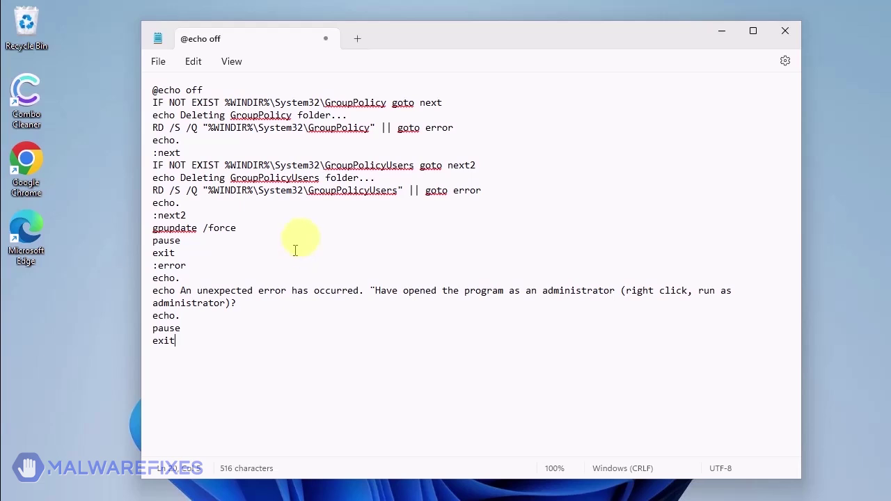
# - Save the script to the Desktop as policy_remove.bat and close Notepad
pyautogui.click(163, 63)
pyautogui.click(200, 178)
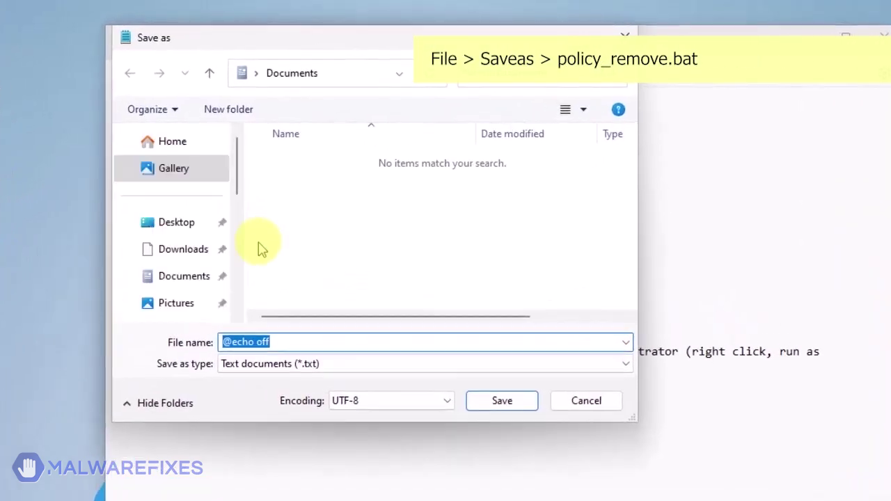
pyautogui.scroll(5, 201, 209)
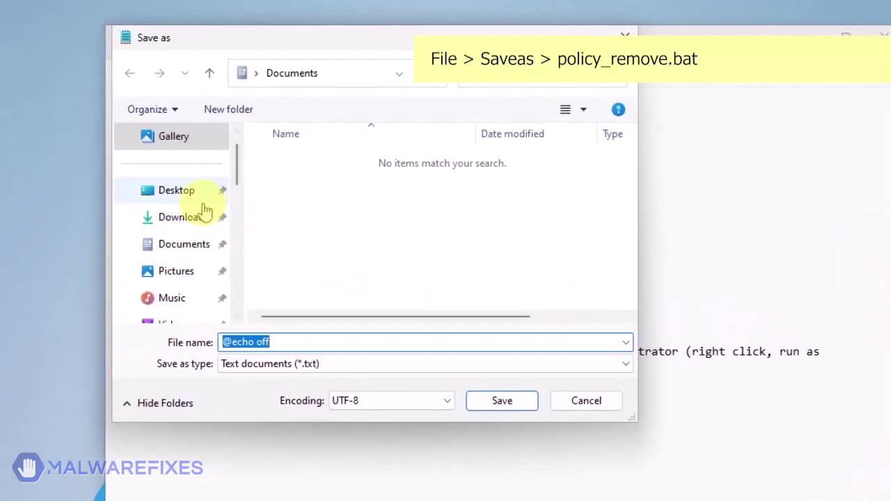
pyautogui.click(167, 191)
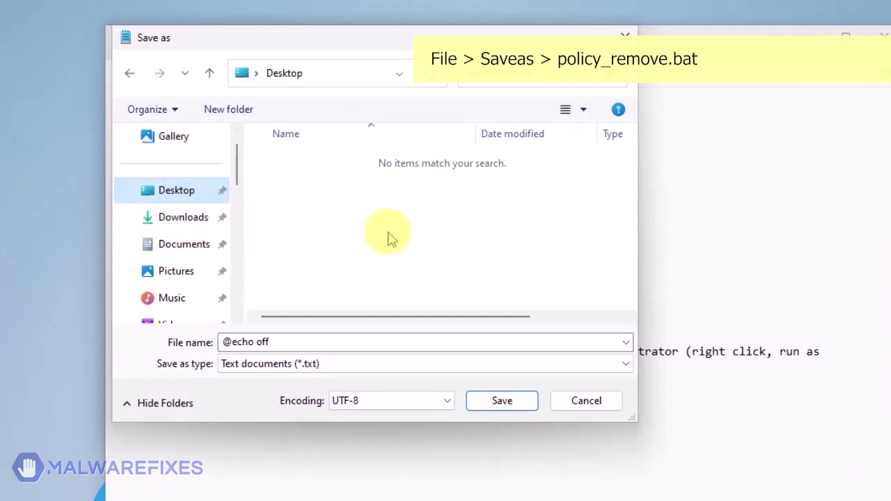
pyautogui.moveTo(296, 339); pyautogui.dragTo(191, 348)
pyautogui.write('policy')
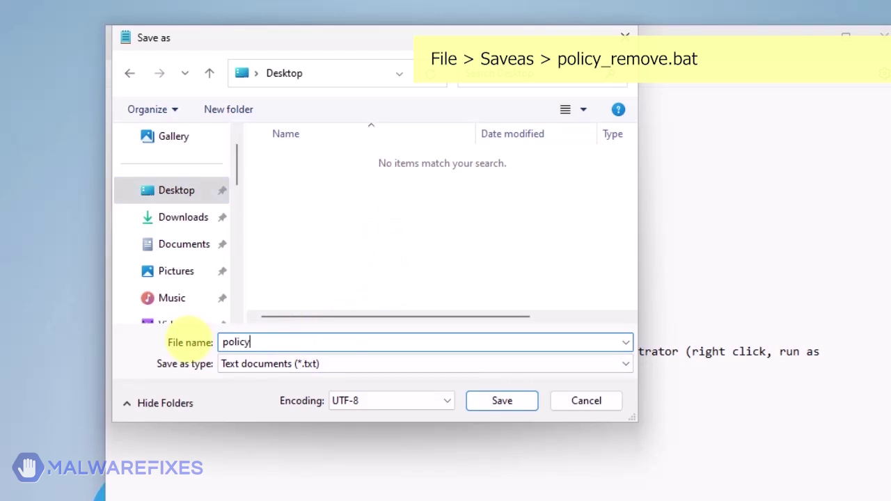
pyautogui.write('_remove.bat')
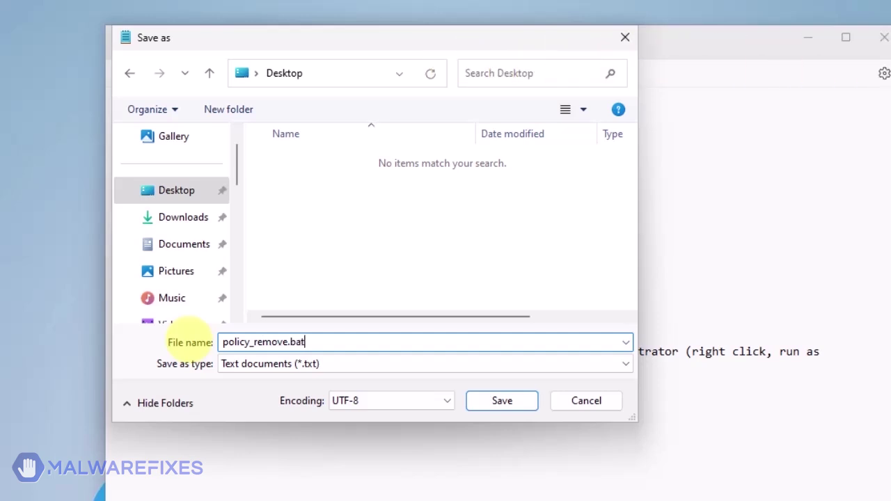
pyautogui.click(496, 403)
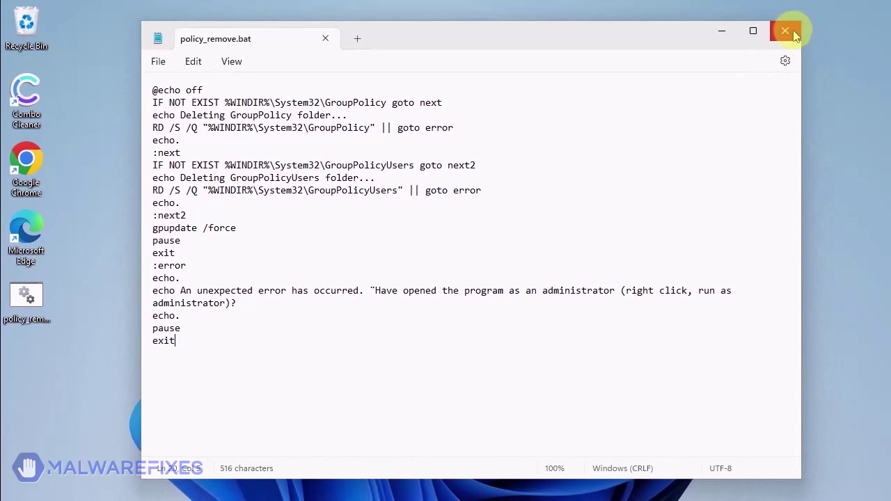
pyautogui.click(794, 33)
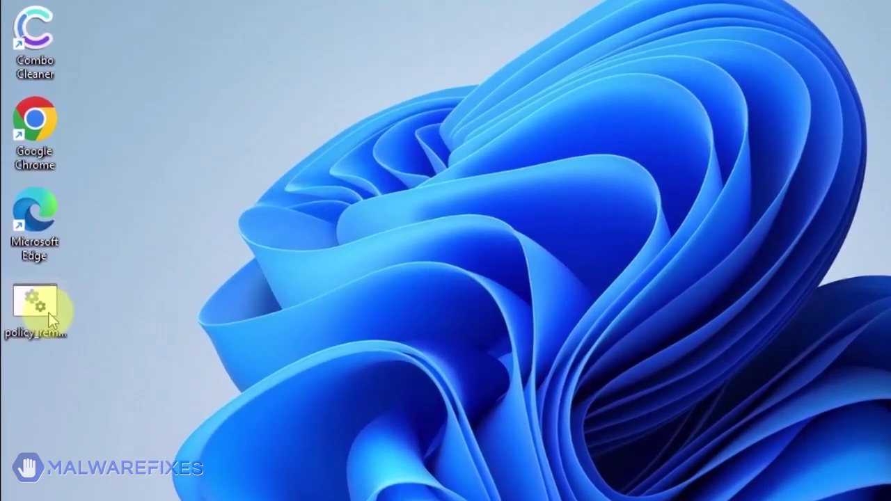
# - Run policy_remove.bat from the desktop as administrator, allow Windows Command Processor to make changes, and dismiss the command window once it completes
pyautogui.rightClick(49, 313)
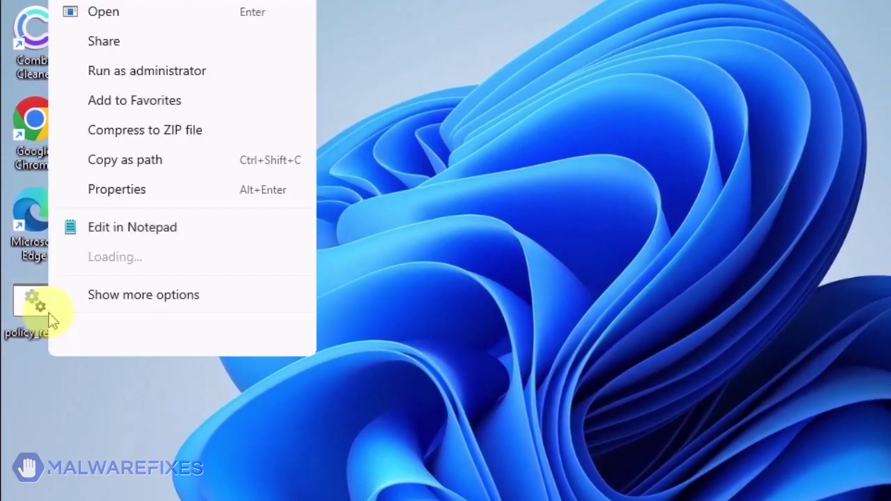
pyautogui.click(111, 73)
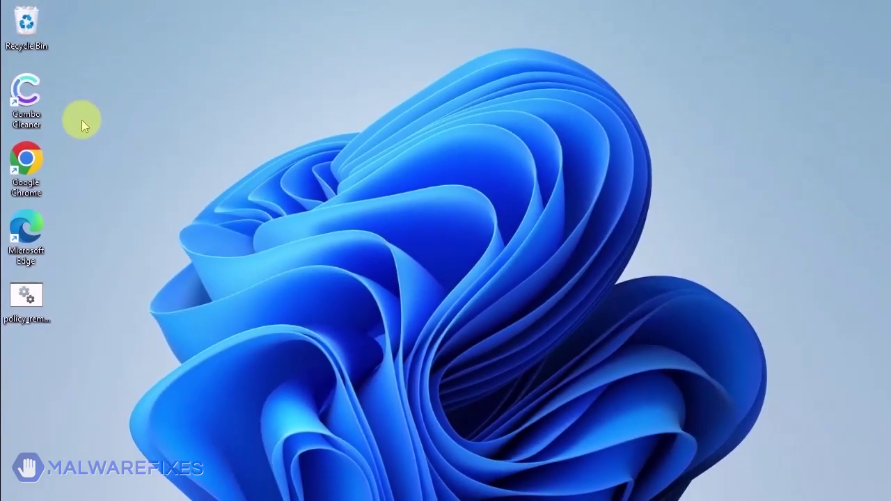
pyautogui.moveTo(549, 491)
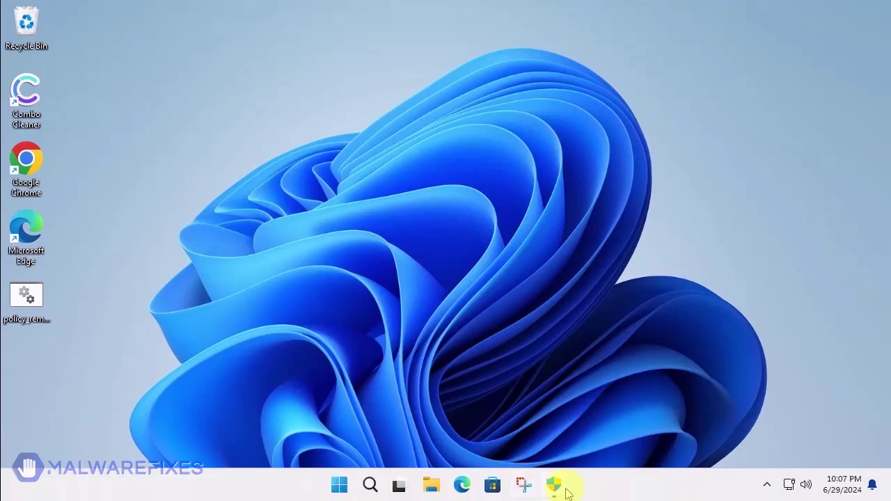
pyautogui.click(554, 488)
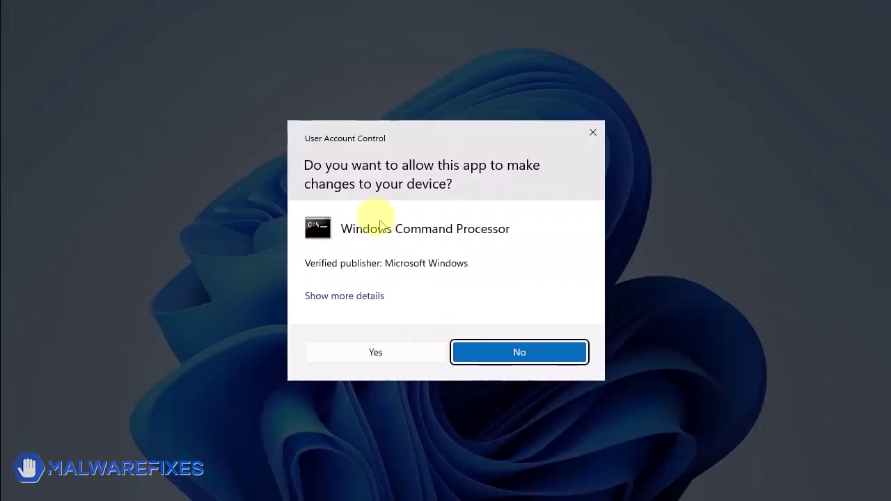
pyautogui.click(385, 359)
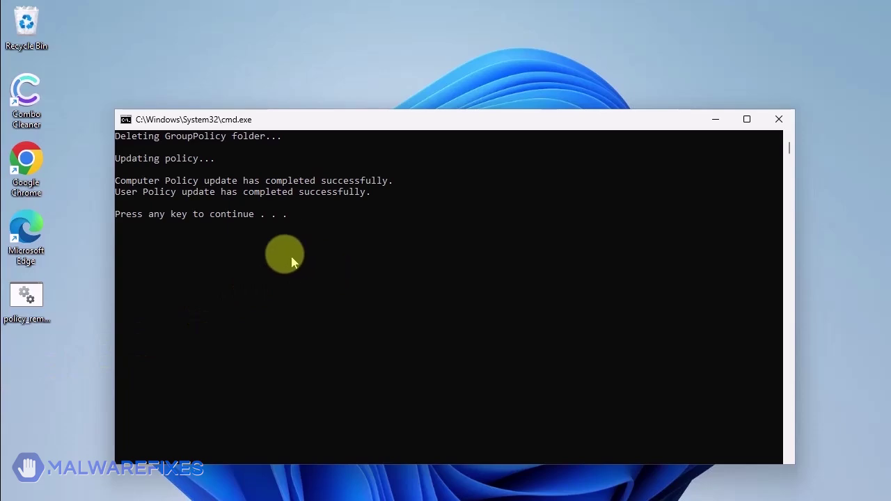
pyautogui.press('Return')
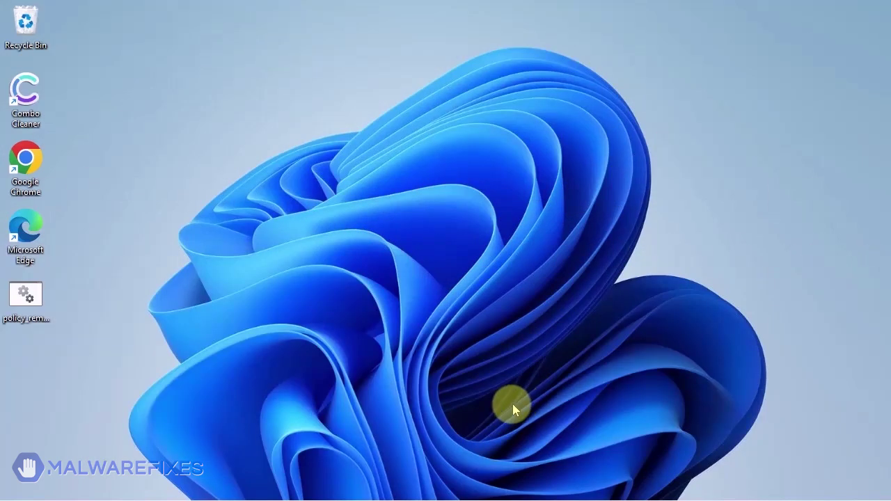
# - Open Registry Editor by searching Windows for regedit and export the entire registry to Documents as reg-backup
pyautogui.click(384, 485)
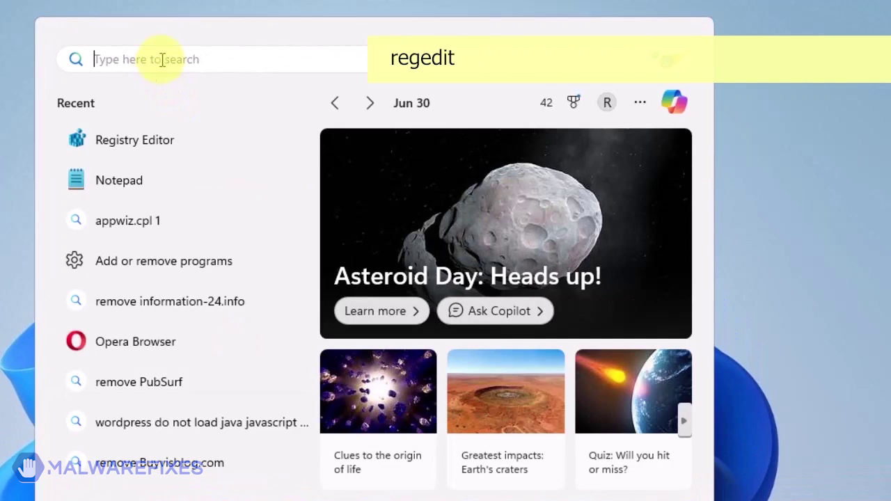
pyautogui.write('regedit')
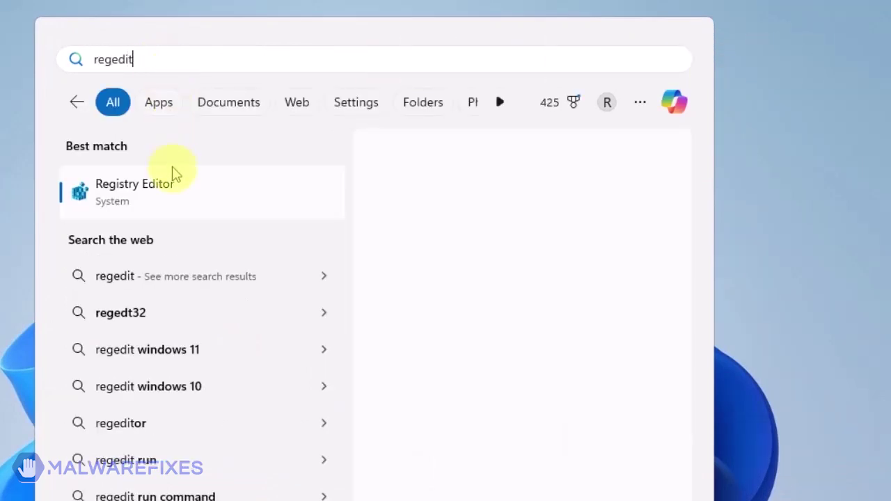
pyautogui.click(176, 192)
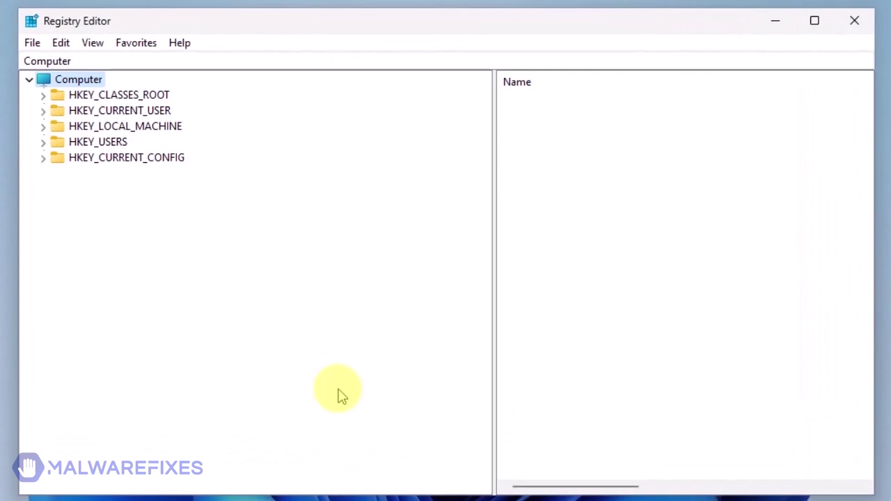
pyautogui.click(31, 45)
pyautogui.click(57, 81)
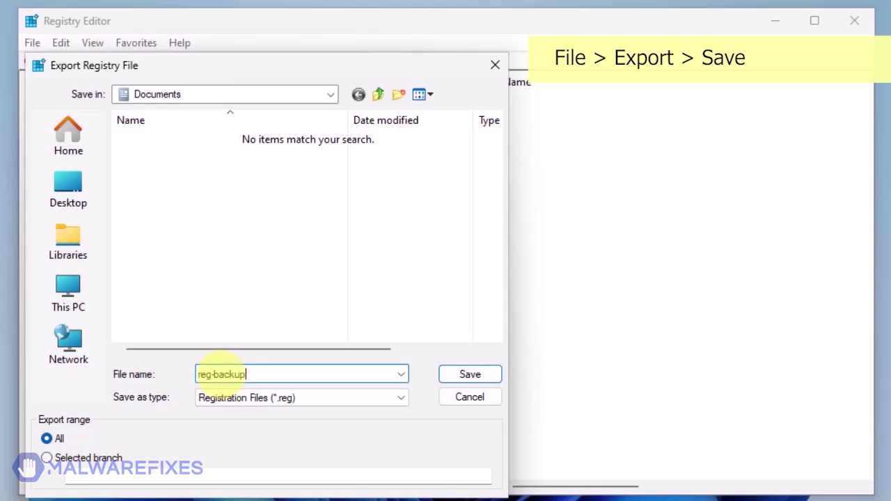
pyautogui.click(472, 375)
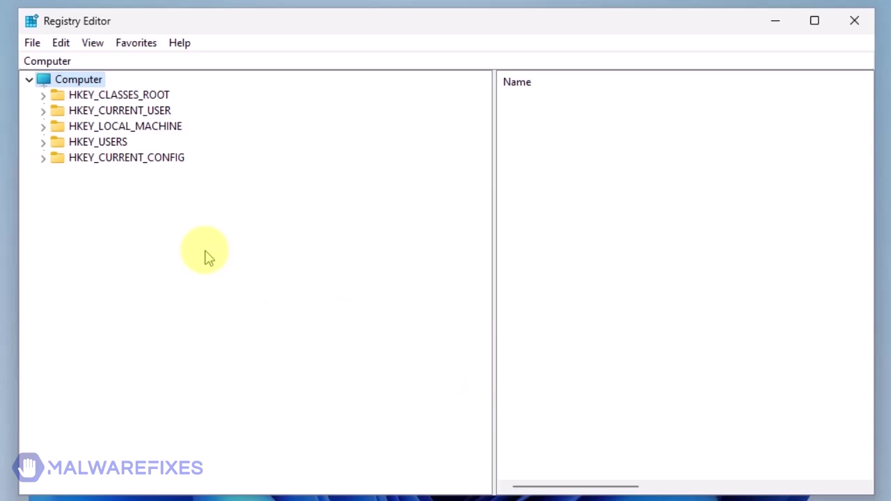
# - Delete the Chrome key under HKEY_CURRENT_USER\Software\Policies\Google, confirming its permanent removal
pyautogui.click(43, 110)
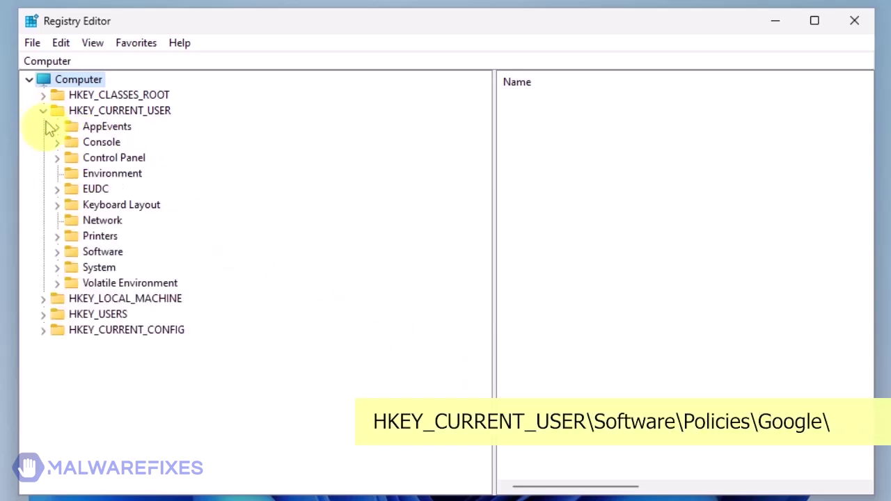
pyautogui.click(58, 252)
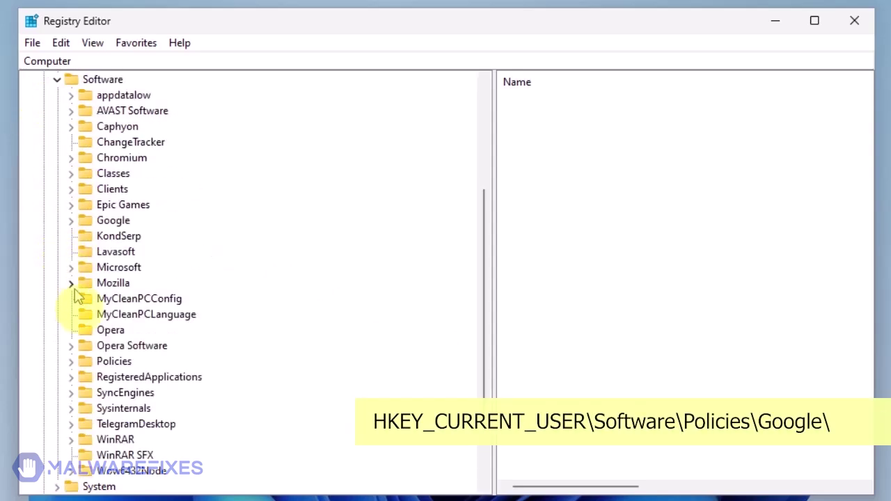
pyautogui.click(71, 362)
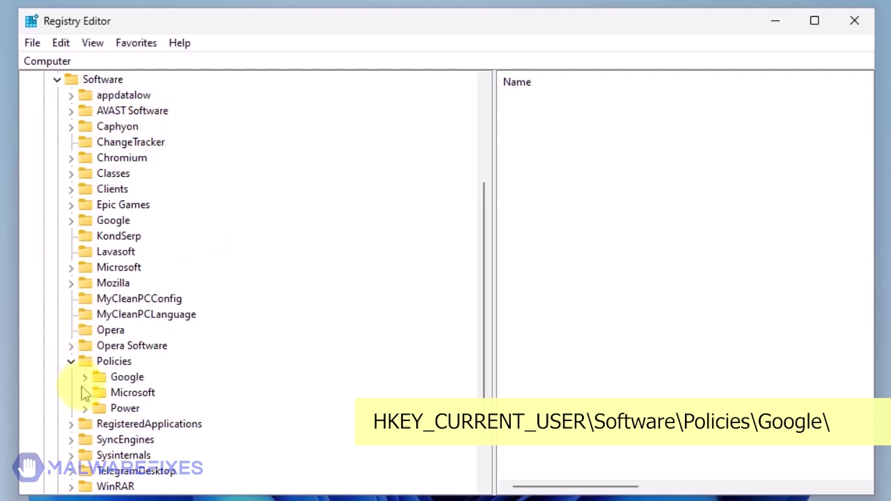
pyautogui.click(84, 378)
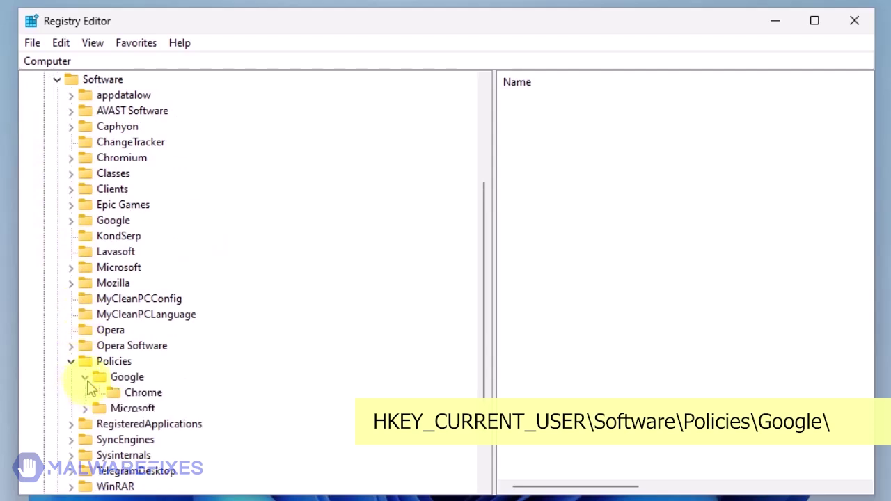
pyautogui.click(139, 396)
pyautogui.rightClick(140, 395)
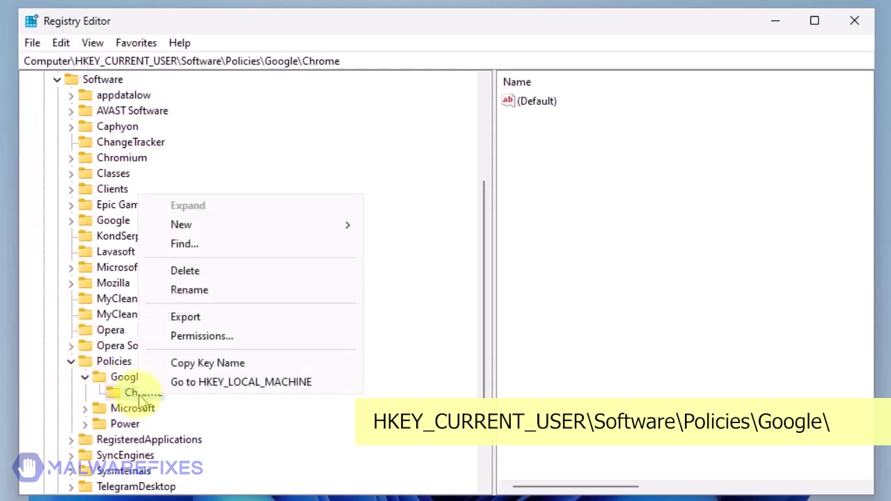
pyautogui.click(196, 277)
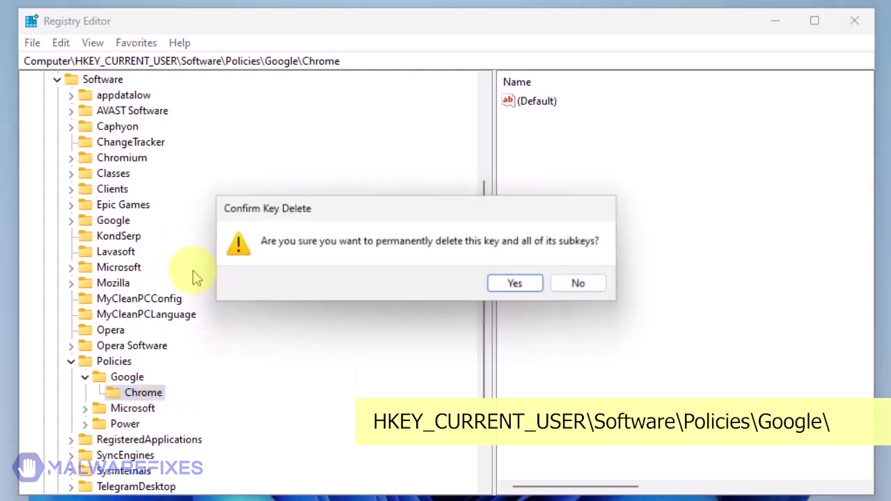
pyautogui.click(518, 285)
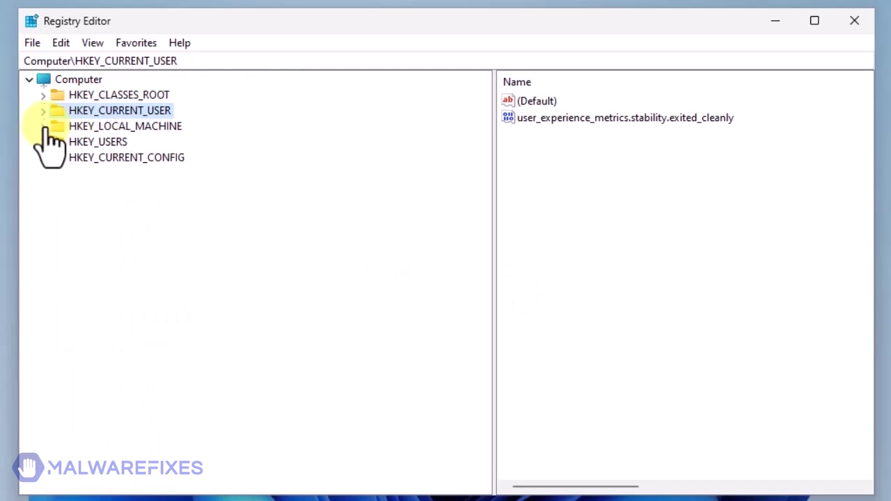
# - Delete the Chrome key under HKEY_LOCAL_MACHINE\SOFTWARE\Policies\Google, confirming its permanent removal
pyautogui.click(44, 128)
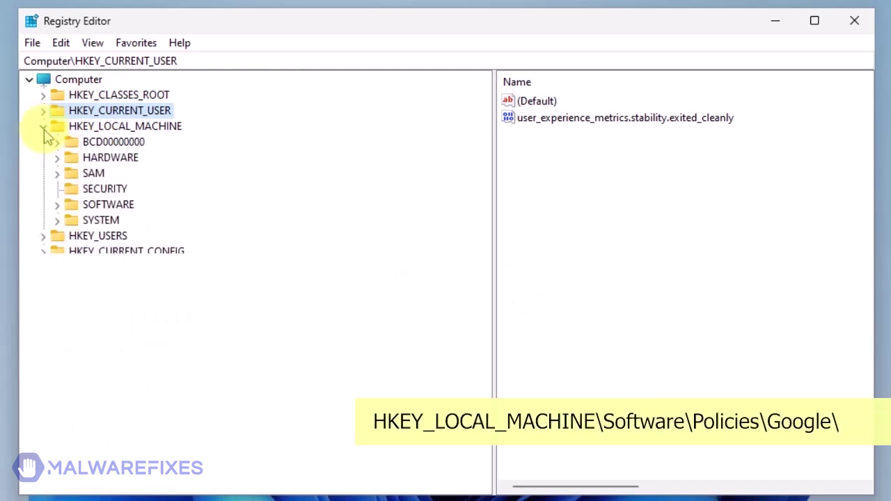
pyautogui.click(58, 203)
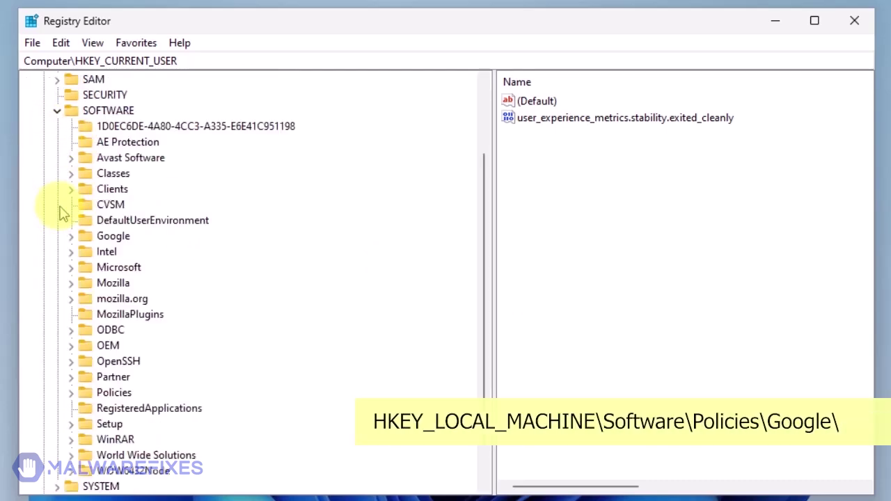
pyautogui.click(71, 394)
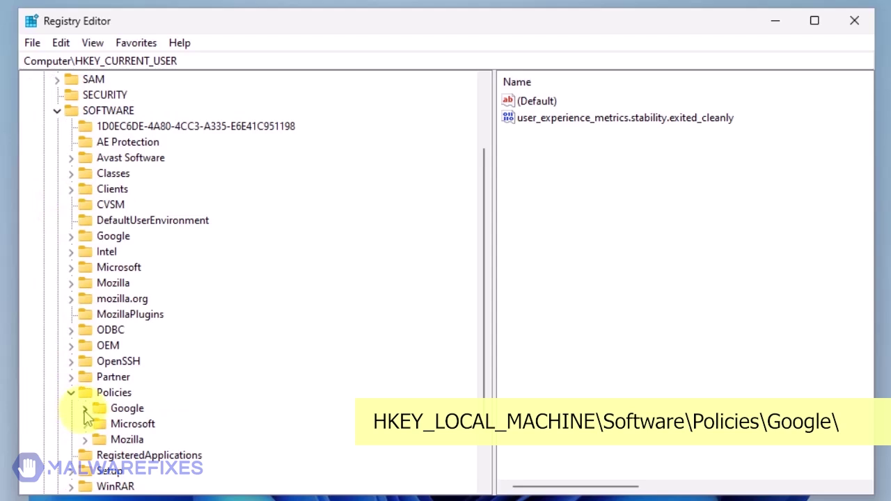
pyautogui.click(84, 409)
pyautogui.rightClick(154, 426)
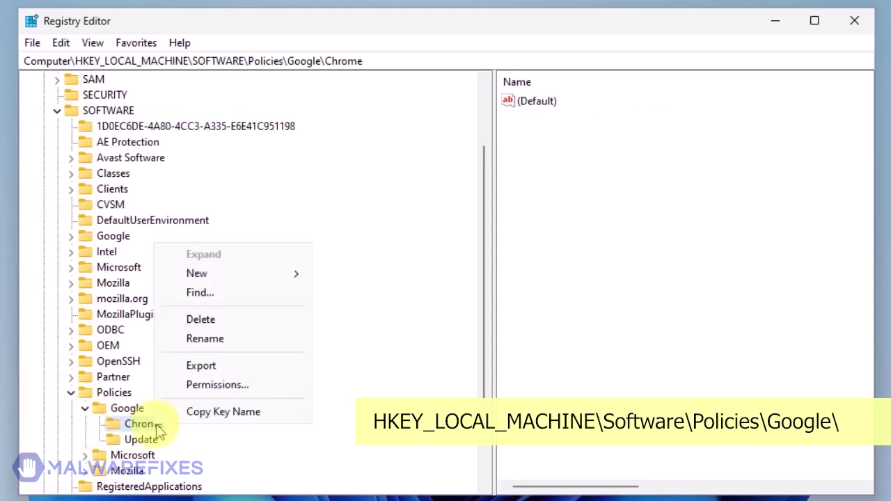
pyautogui.click(200, 320)
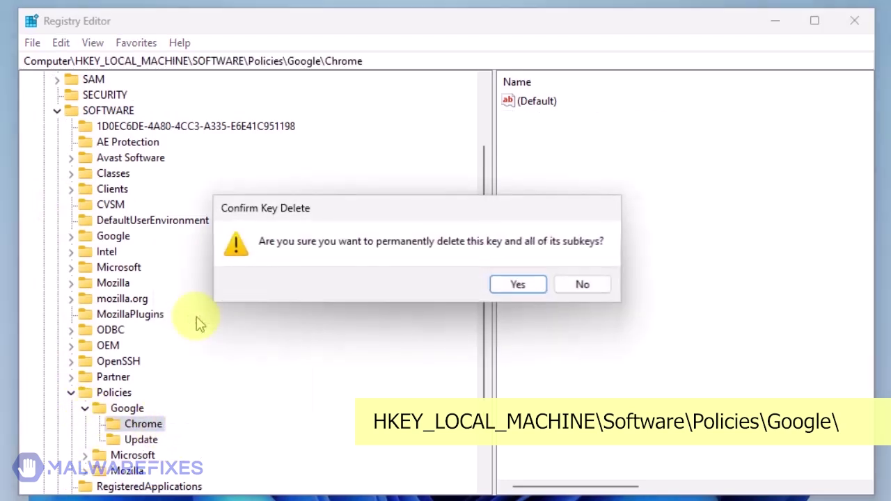
pyautogui.click(519, 287)
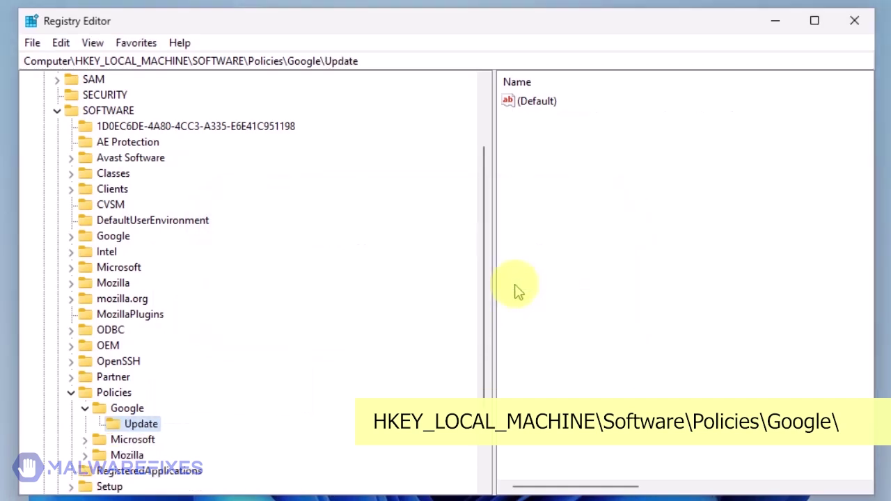
# - Delete the Update key under HKEY_LOCAL_MACHINE\SOFTWARE\Policies\Google and close Registry Editor
pyautogui.rightClick(156, 427)
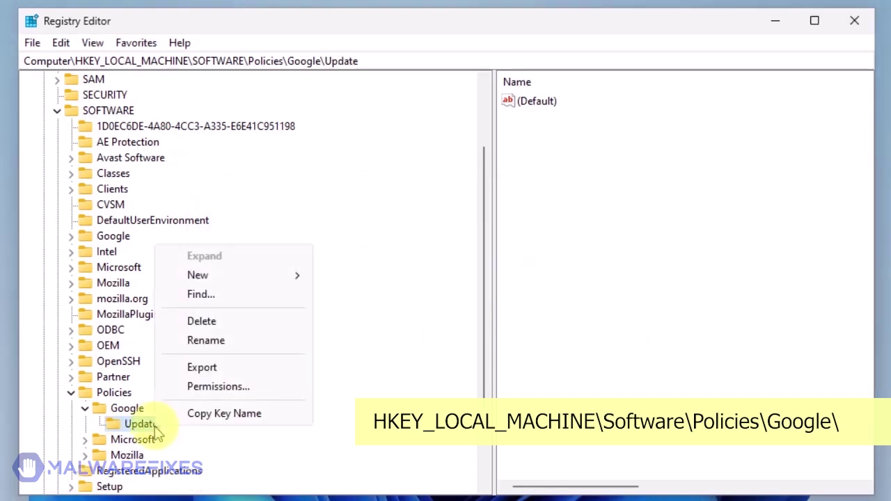
pyautogui.click(200, 320)
pyautogui.click(518, 287)
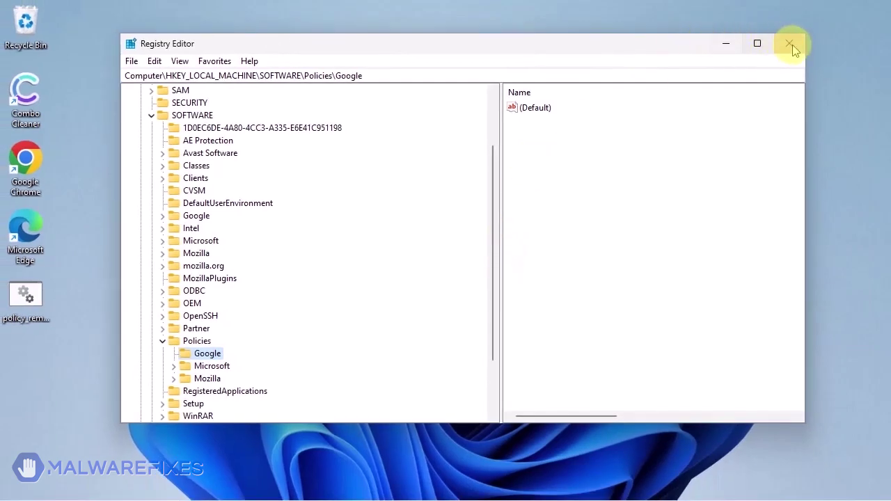
pyautogui.click(789, 45)
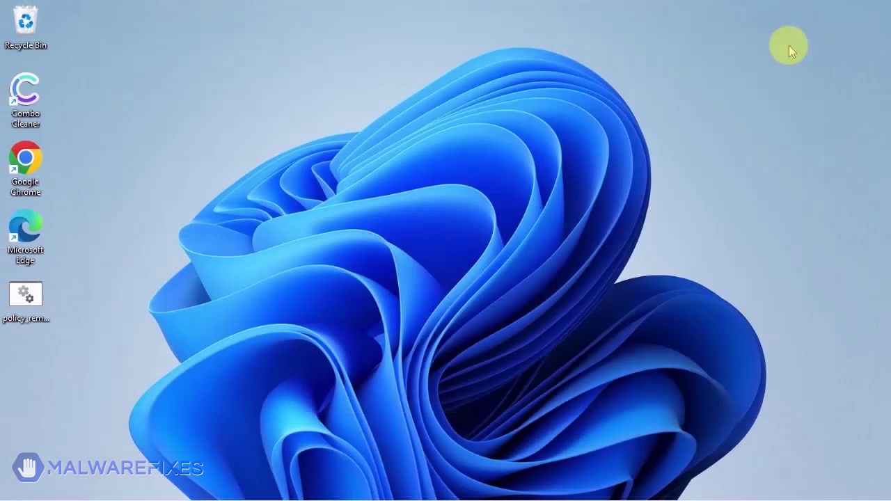
# - Open File Explorer and go to the folder C:\Program Files (x86)\Google
pyautogui.moveTo(449, 492)
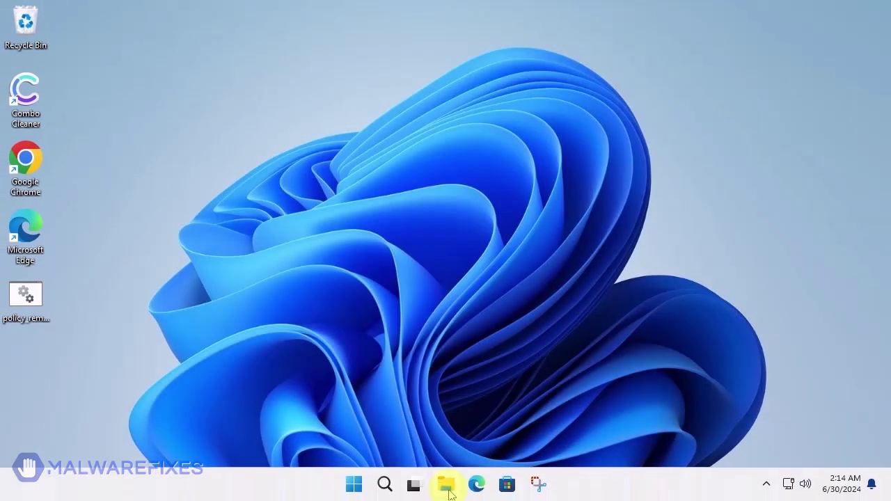
pyautogui.click(447, 485)
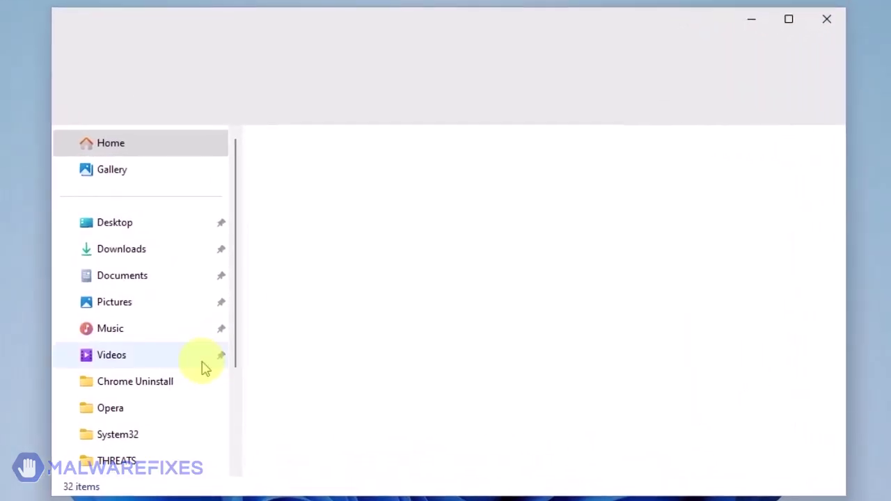
pyautogui.scroll(-2, 202, 368)
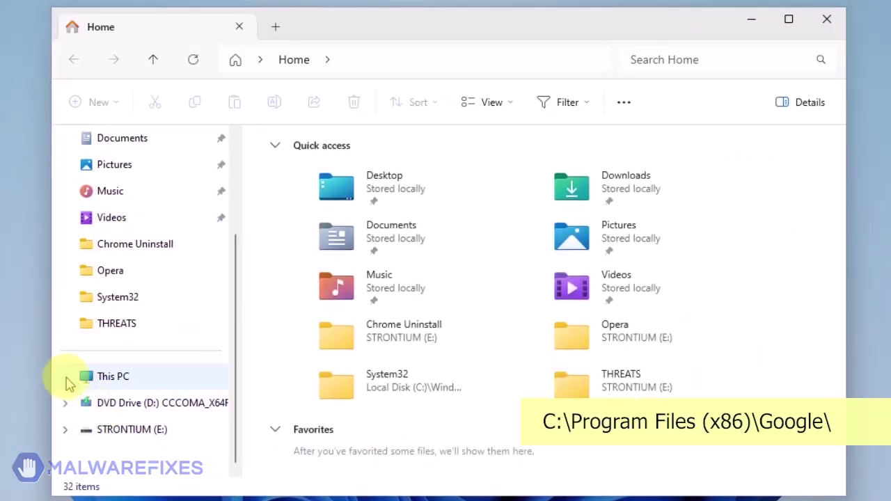
pyautogui.click(66, 378)
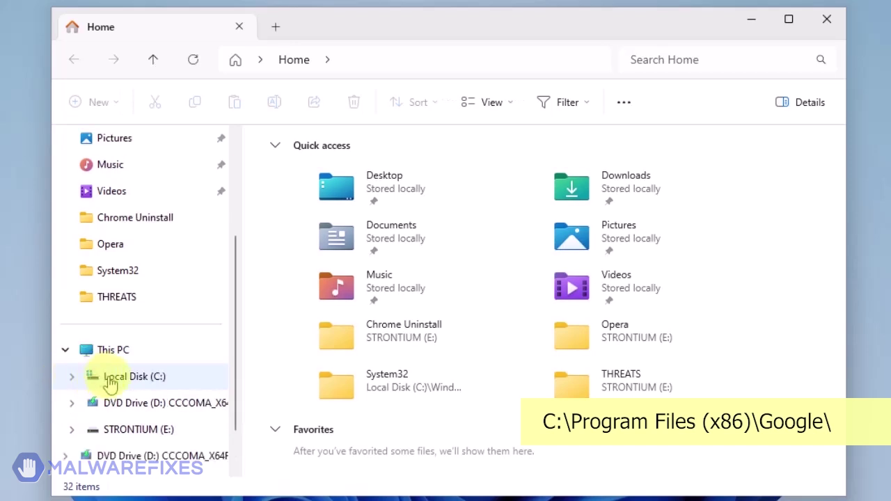
pyautogui.click(122, 381)
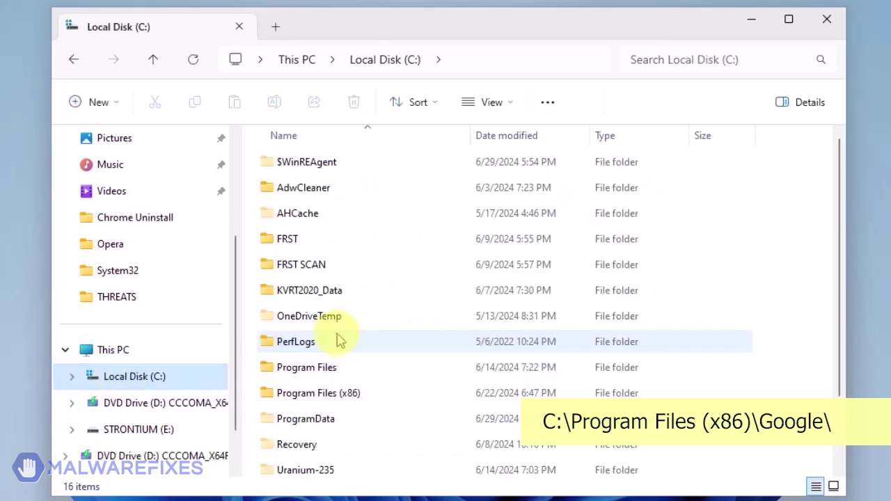
pyautogui.doubleClick(337, 392)
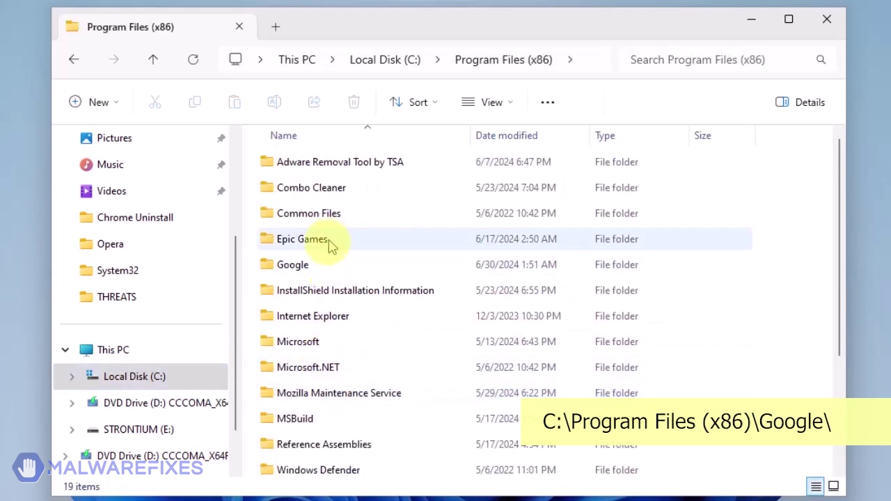
pyautogui.click(309, 266)
pyautogui.doubleClick(309, 266)
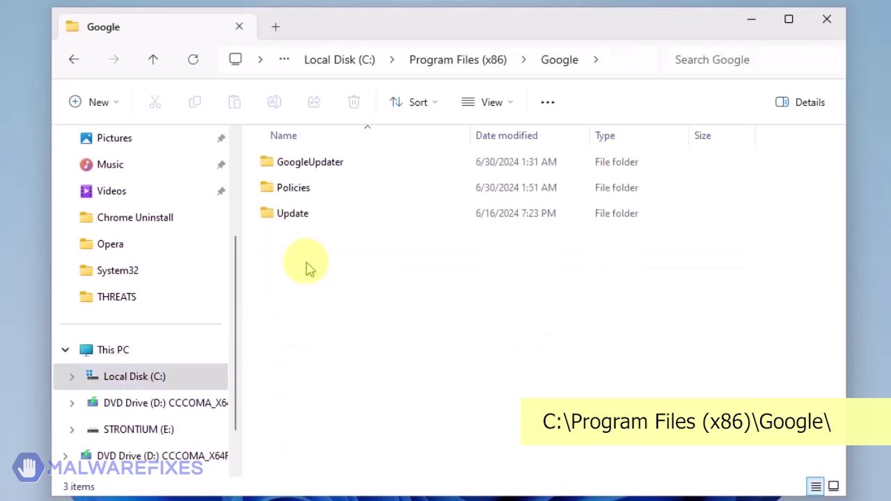
# - Delete the Policies folder from the Google folder with administrator permission, and close File Explorer
pyautogui.click(306, 197)
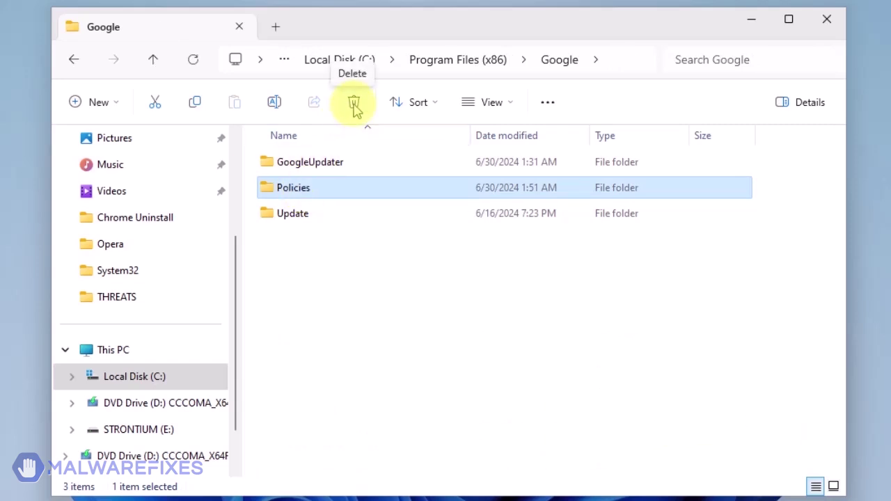
pyautogui.click(355, 105)
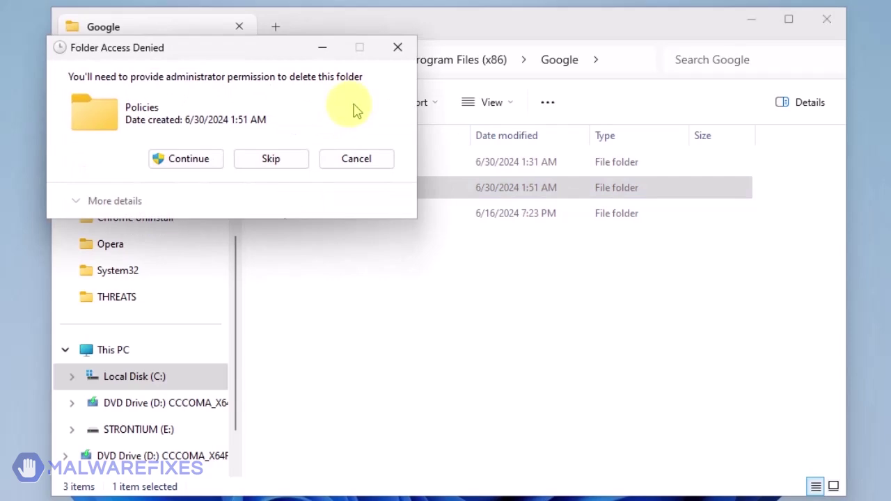
pyautogui.click(202, 160)
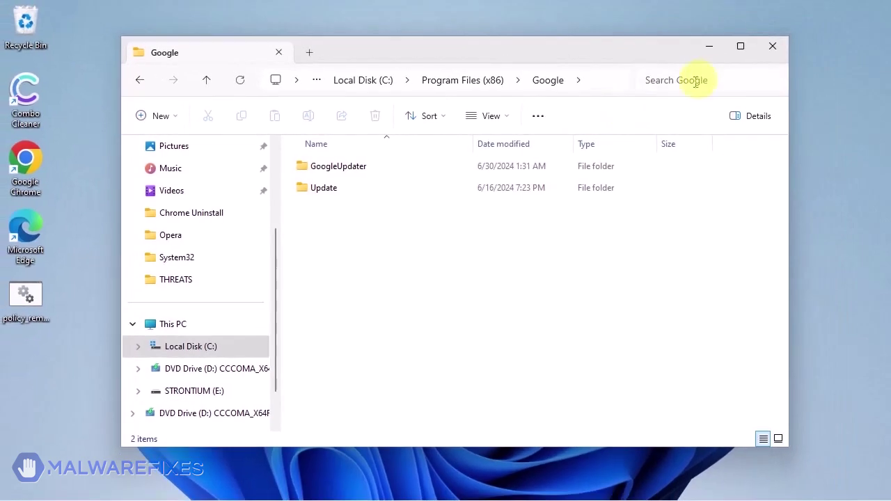
pyautogui.click(773, 47)
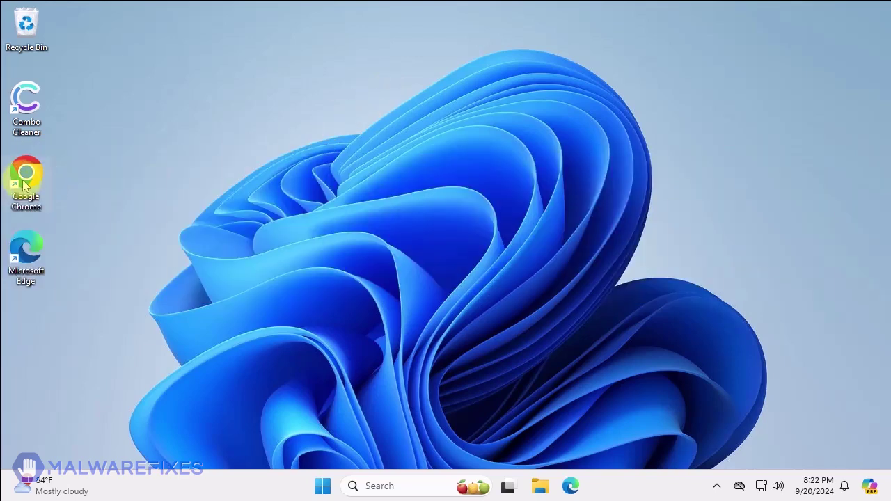
# - Launch Google Chrome from the desktop, open its extension management page, and remove the ProSearch extension, confirming the removal
pyautogui.doubleClick(24, 183)
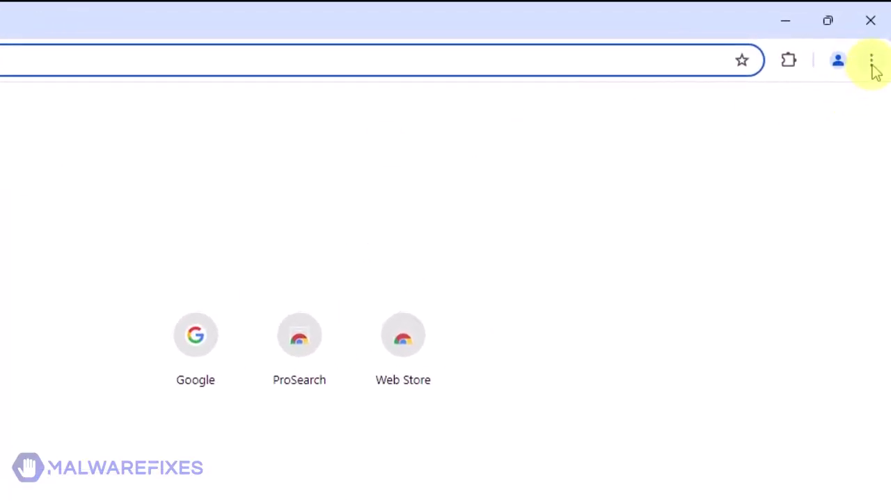
pyautogui.click(872, 69)
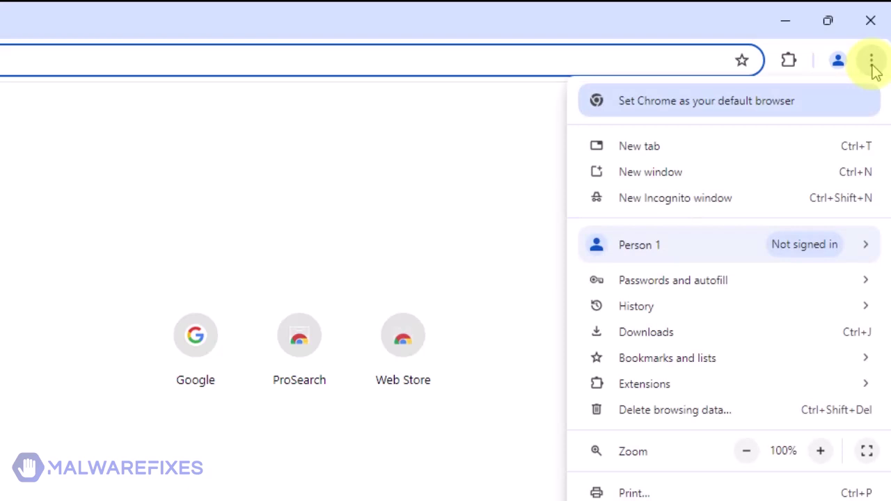
pyautogui.moveTo(732, 393)
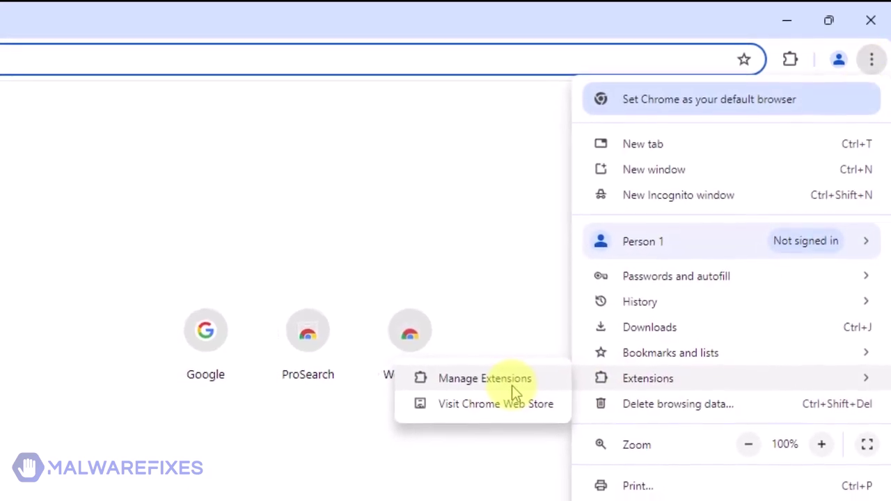
pyautogui.click(514, 388)
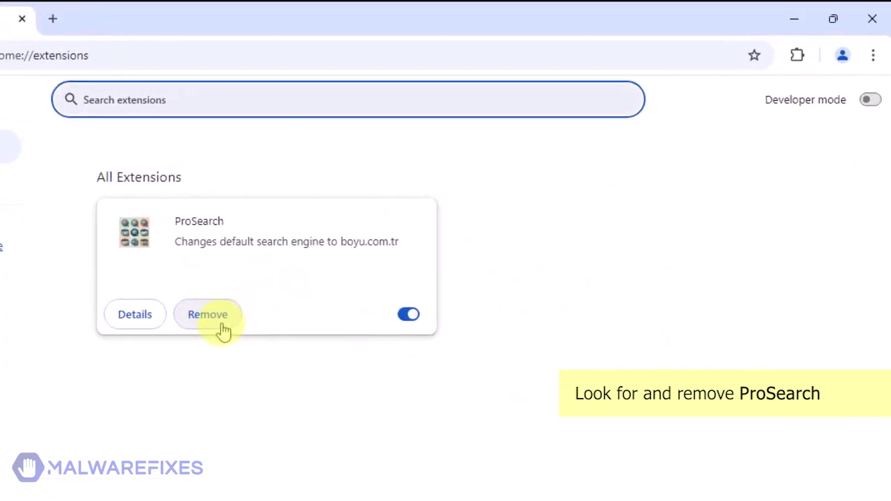
pyautogui.click(222, 325)
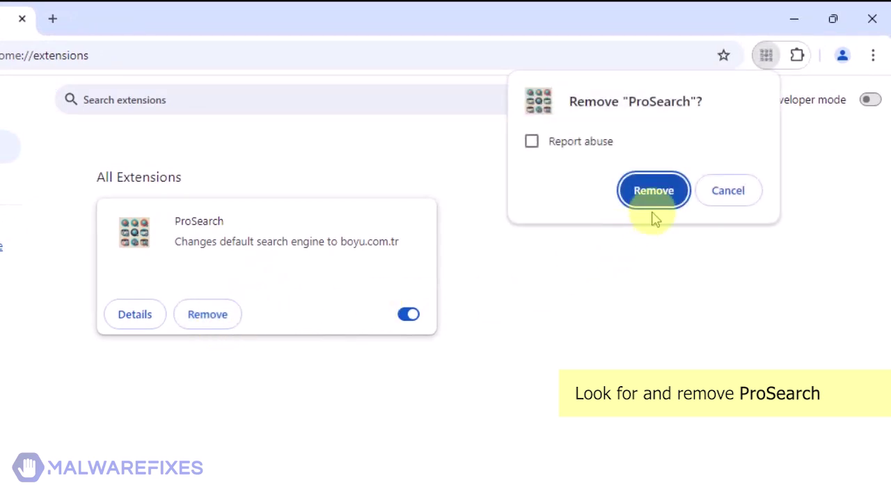
pyautogui.click(654, 191)
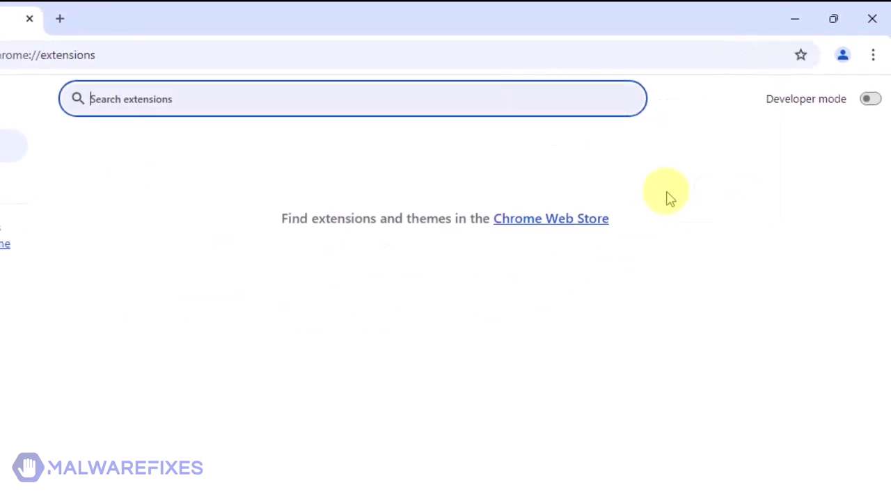